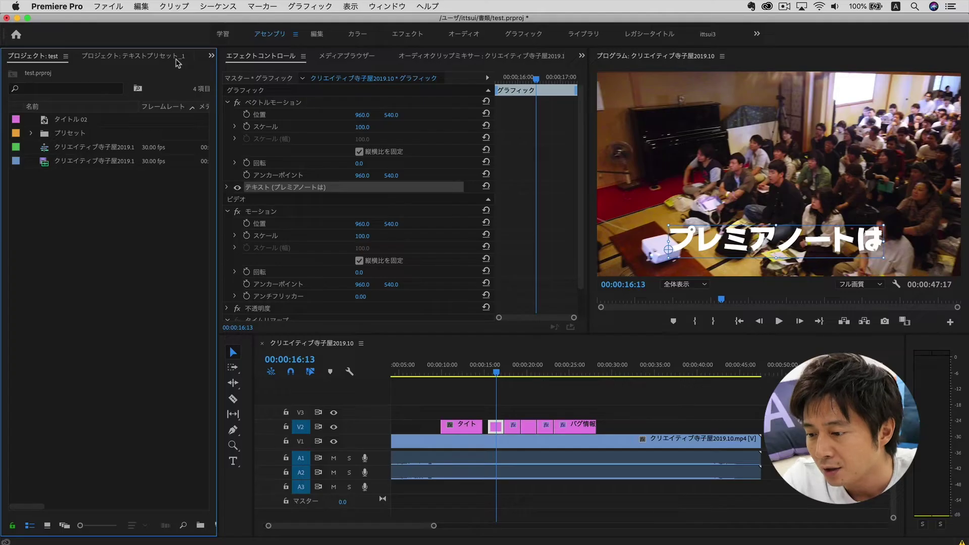
Park the playhead near 00:00:15:07, deselect, and push the later V2 caption clips right
click(487, 373)
mouse_move(488, 374)
mouse_down()
mouse_move(537, 377)
mouse_move(497, 384)
mouse_up()
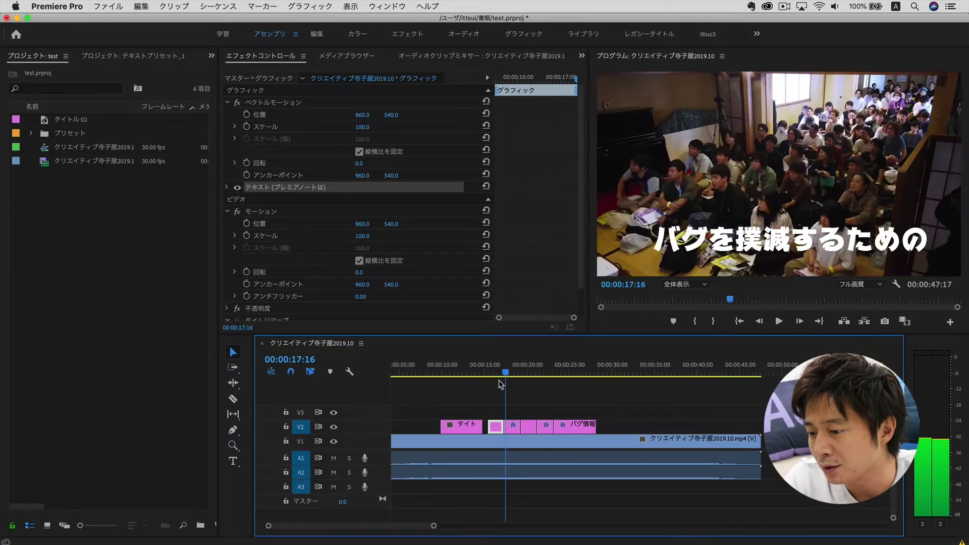
click(482, 398)
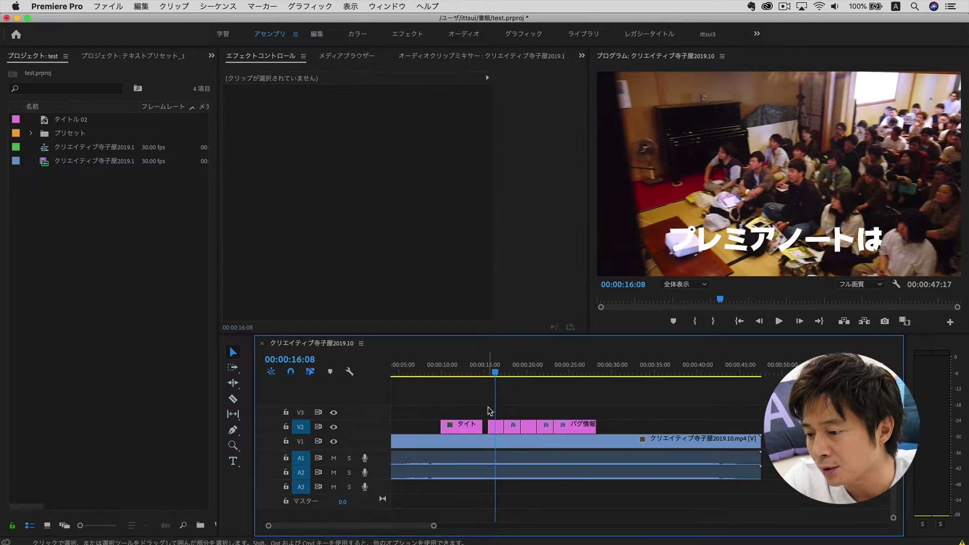
drag(571, 426, 587, 427)
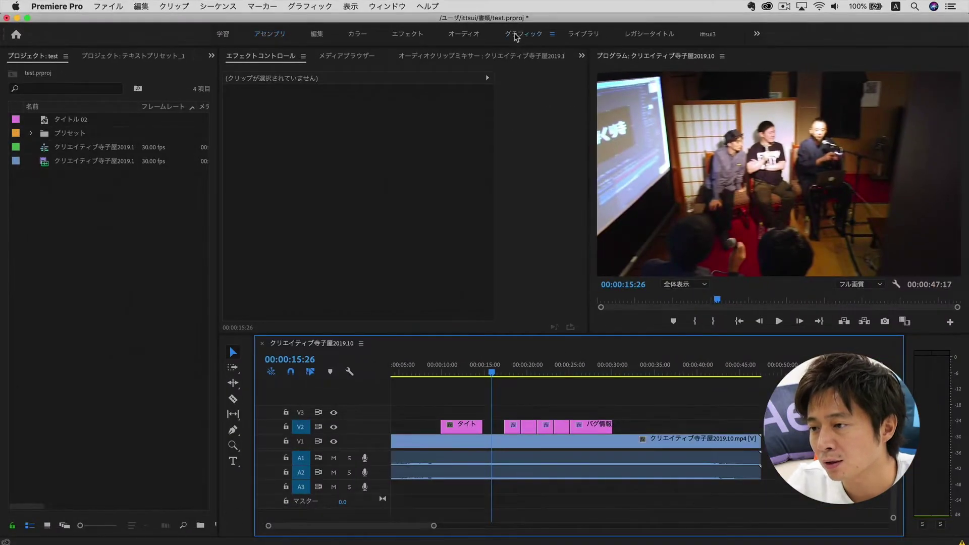
Switch to the Graphics workspace and return the playhead to 00:00:15:18
click(516, 38)
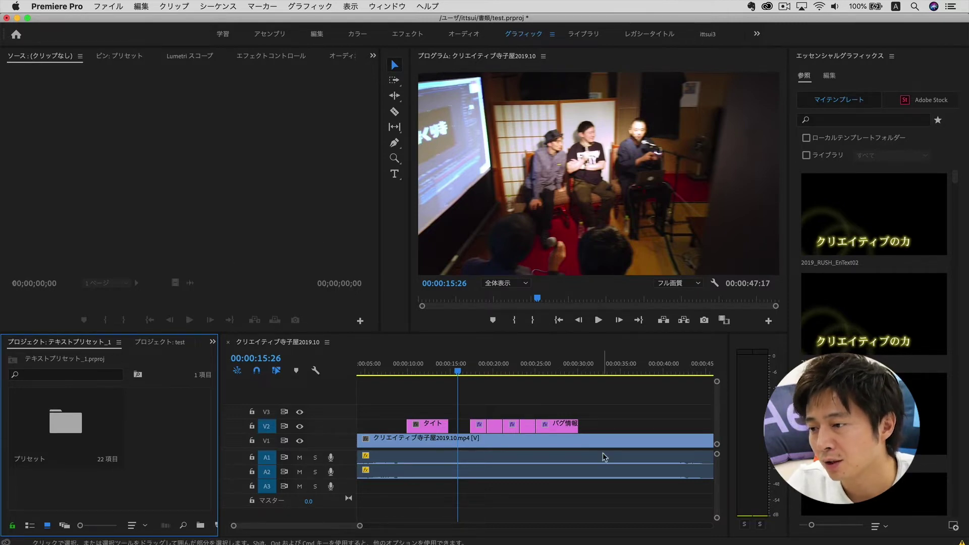
click(378, 371)
key(super+z)
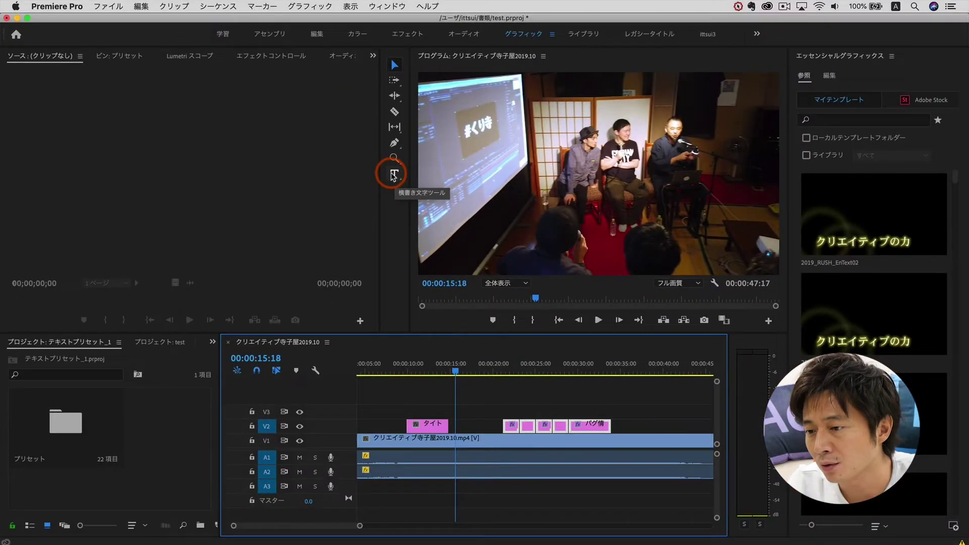
Add a horizontal text caption reading プレミアノート over the footage in the Program monitor
click(394, 174)
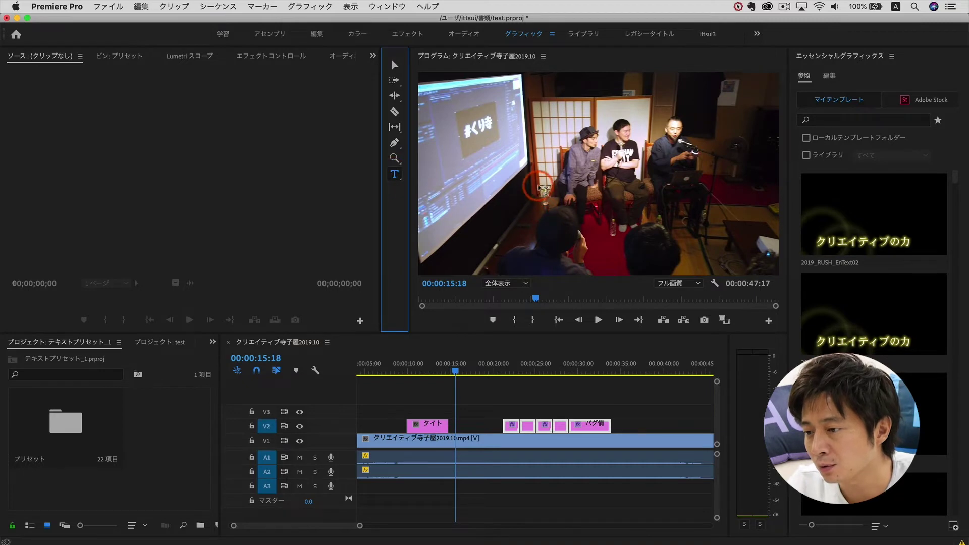
click(541, 188)
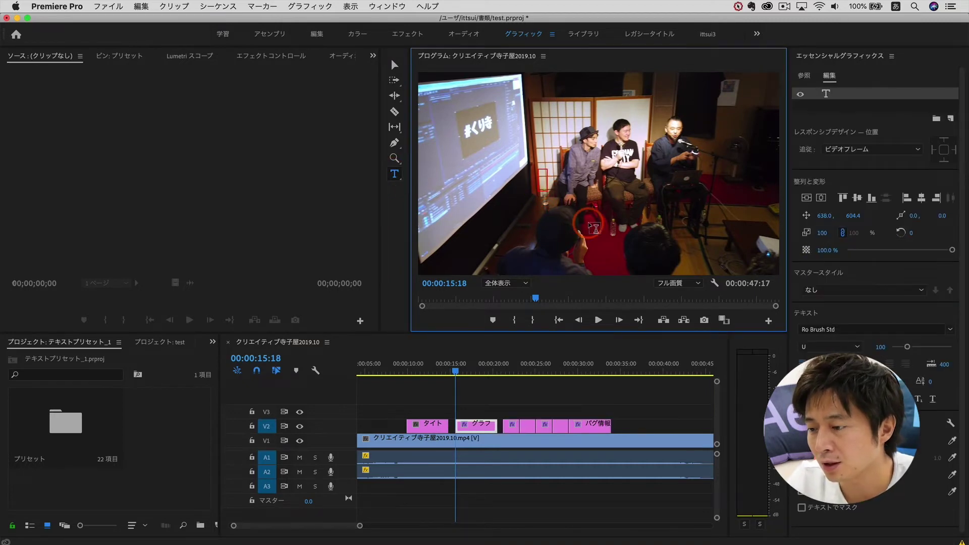
text(puremia)
key(Return)
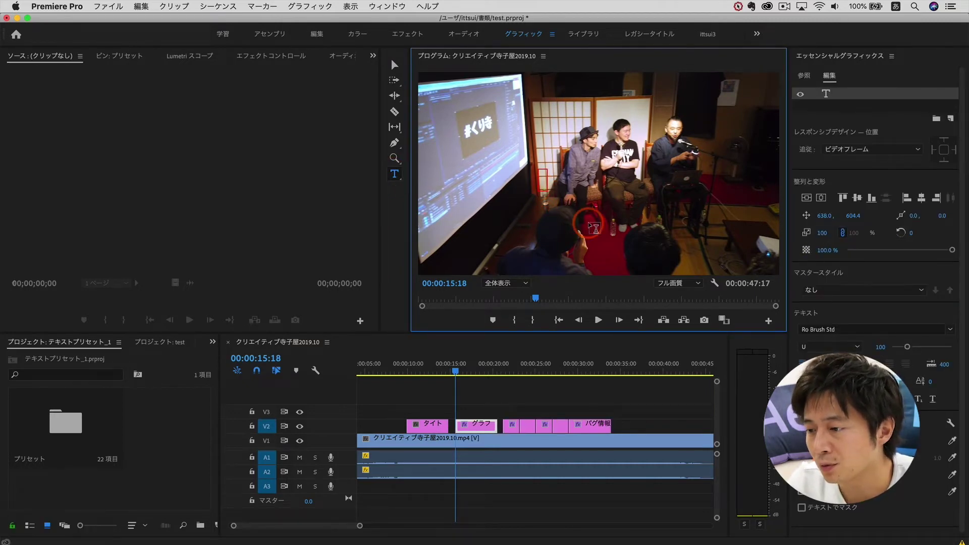
Scale the プレミアノート caption to 163% and move it toward the lower part of the frame
click(395, 65)
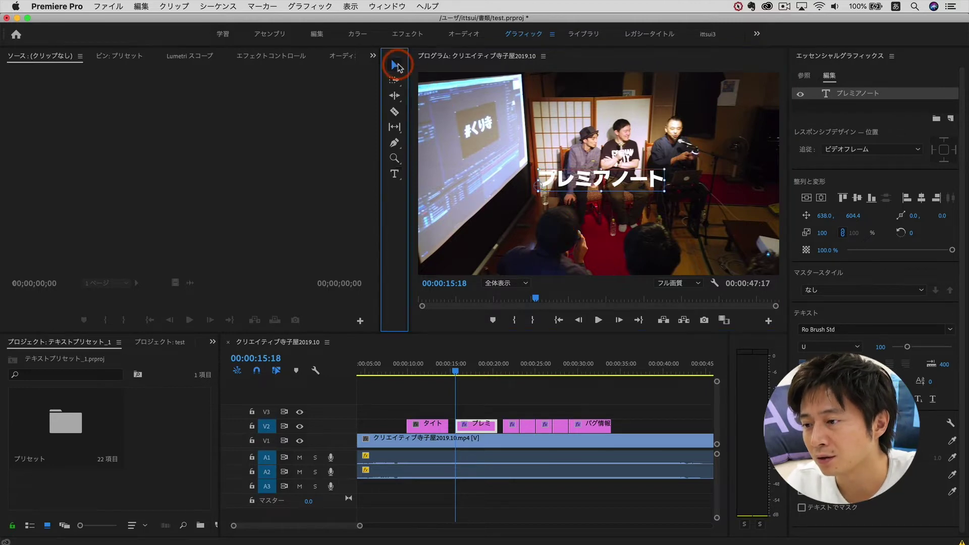
drag(663, 168, 742, 158)
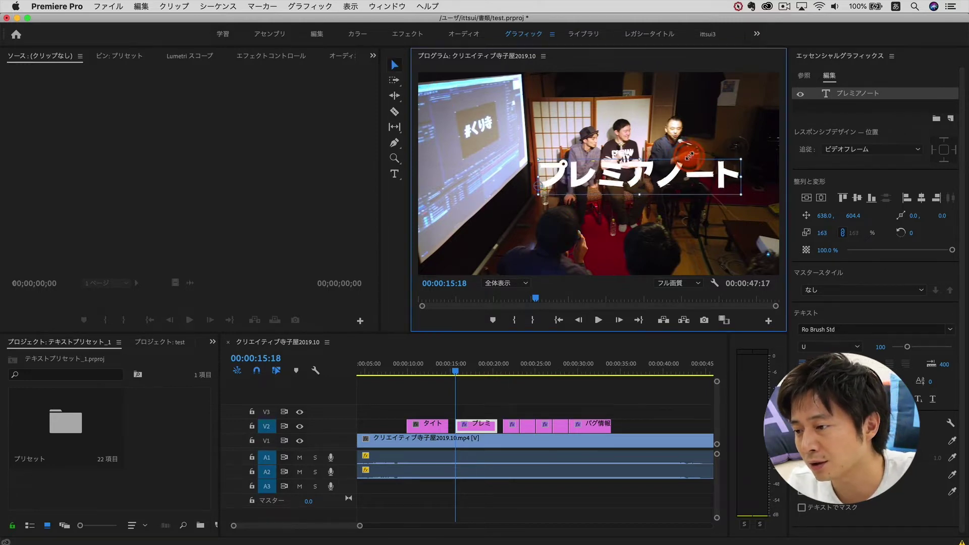
mouse_move(658, 179)
mouse_down()
mouse_move(622, 193)
mouse_move(614, 233)
mouse_up()
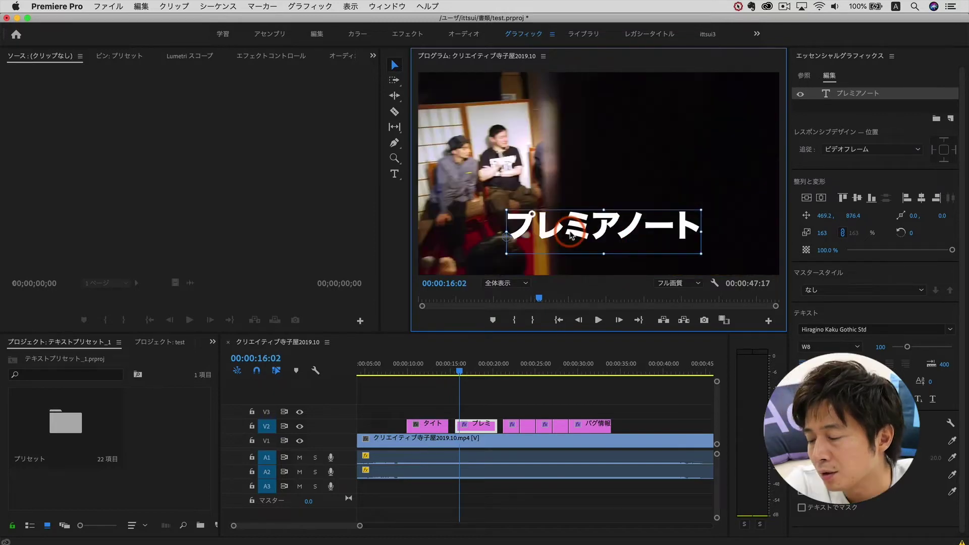
Reposition the caption, select its V2 clip, and scrub to preview it against the footage
drag(560, 229, 598, 232)
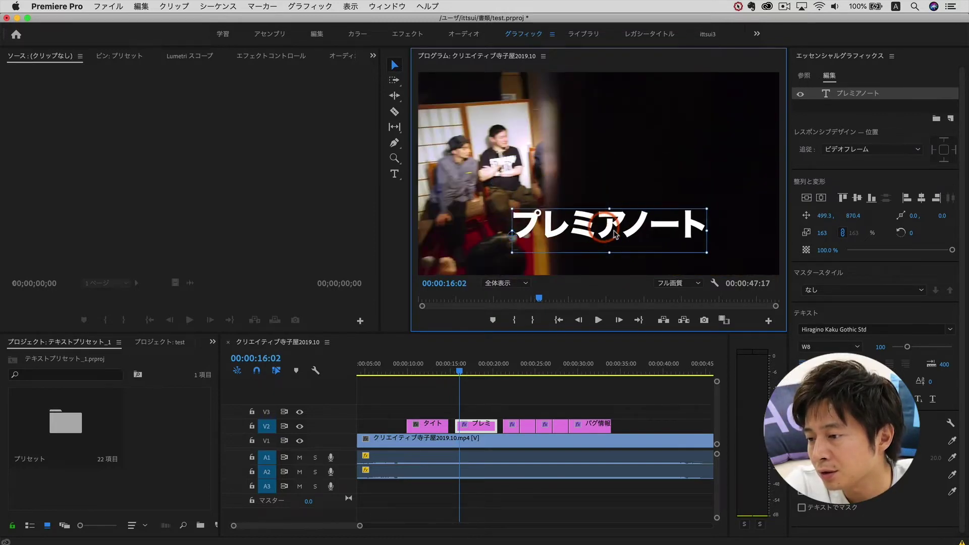
click(475, 431)
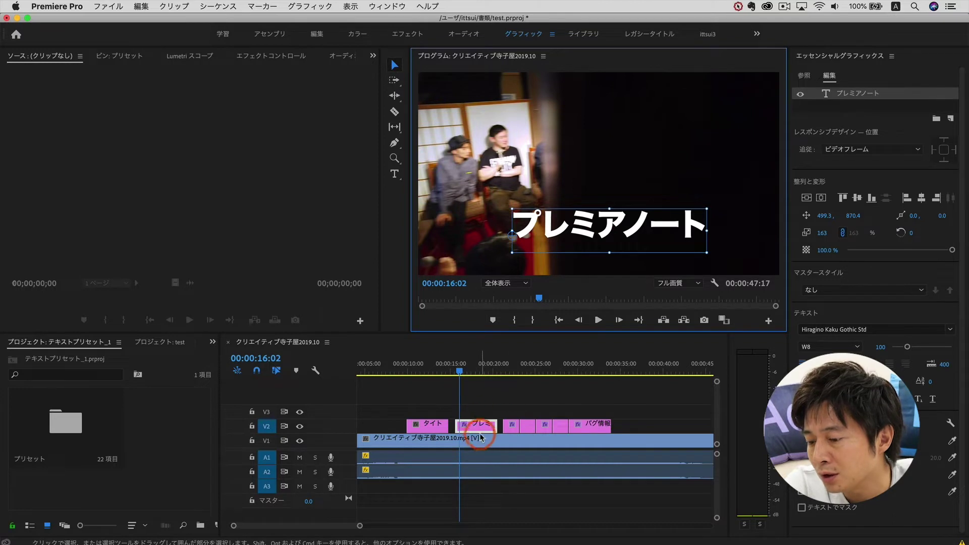
click(475, 430)
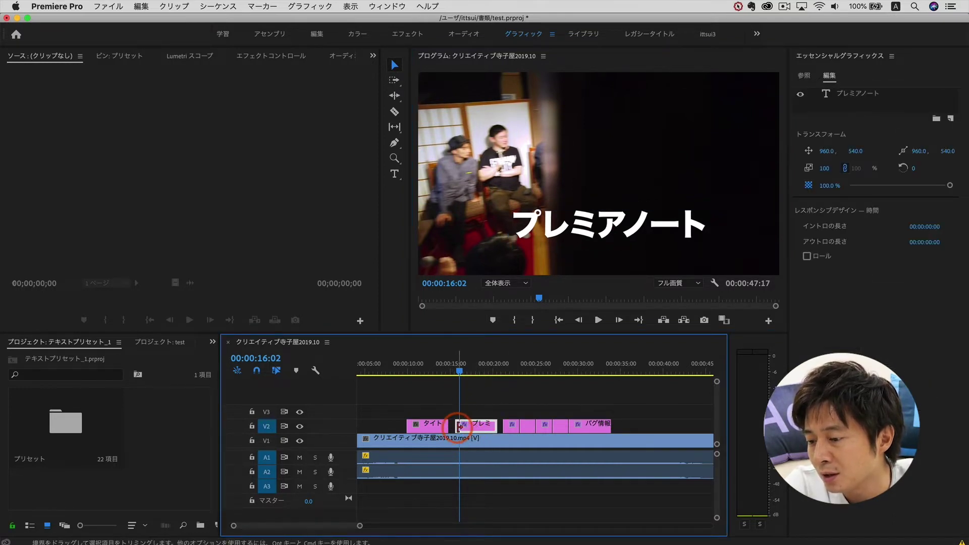
drag(459, 372, 474, 372)
At 00:00:17:27, nudge the caption up to position 405.1, 865.4 and target its text layer
click(568, 217)
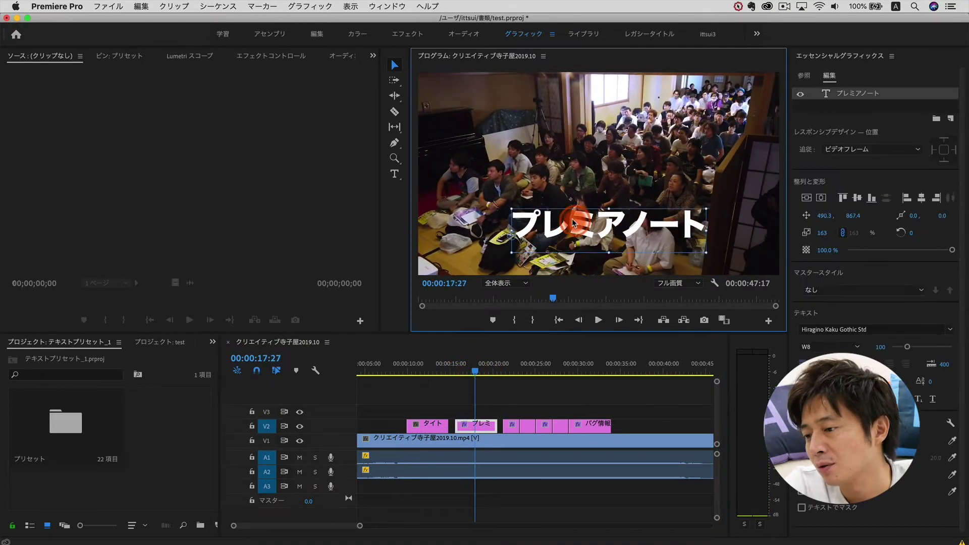
click(570, 220)
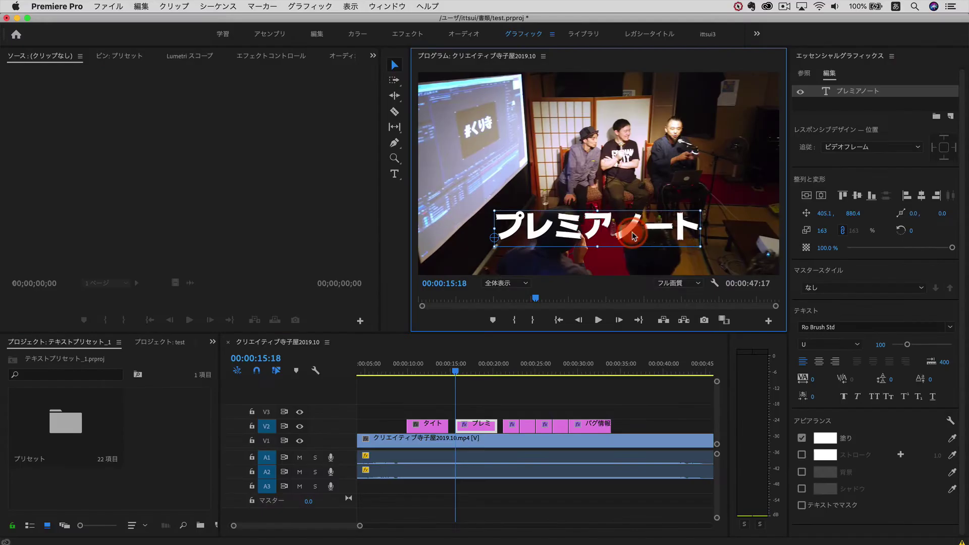
drag(667, 219, 667, 216)
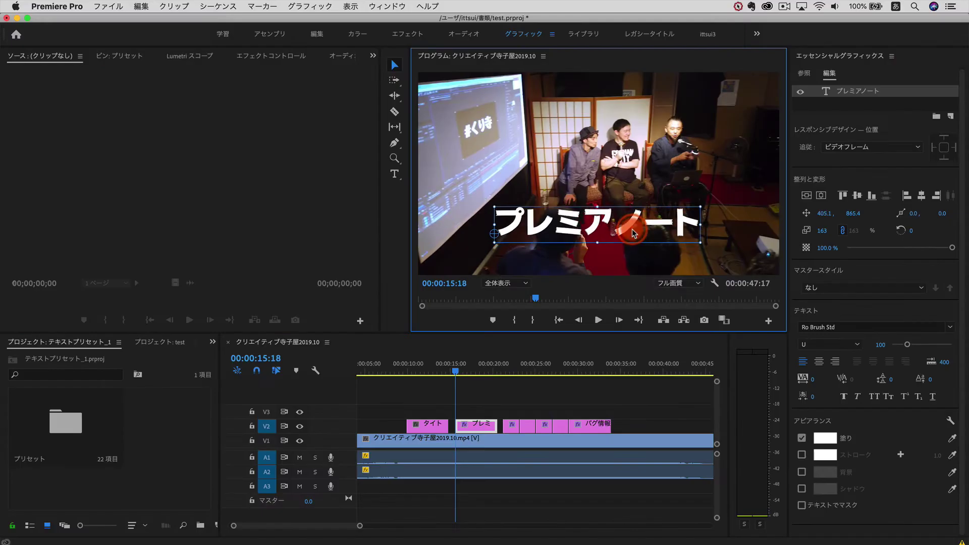
click(841, 92)
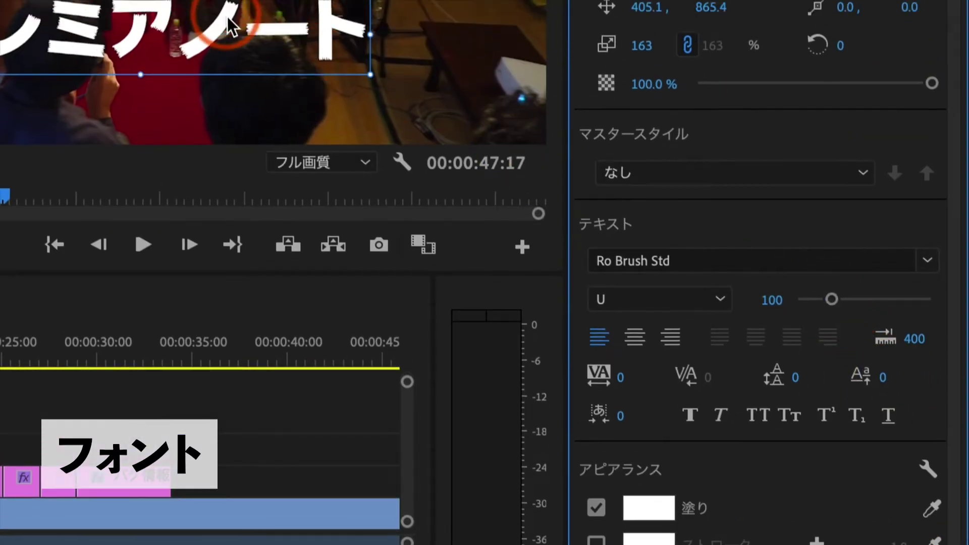
Move the caption right and down, trying the Ro Nikkatsu Sei Kai Std and Ryo Display PlusN fonts
drag(225, 28, 335, 75)
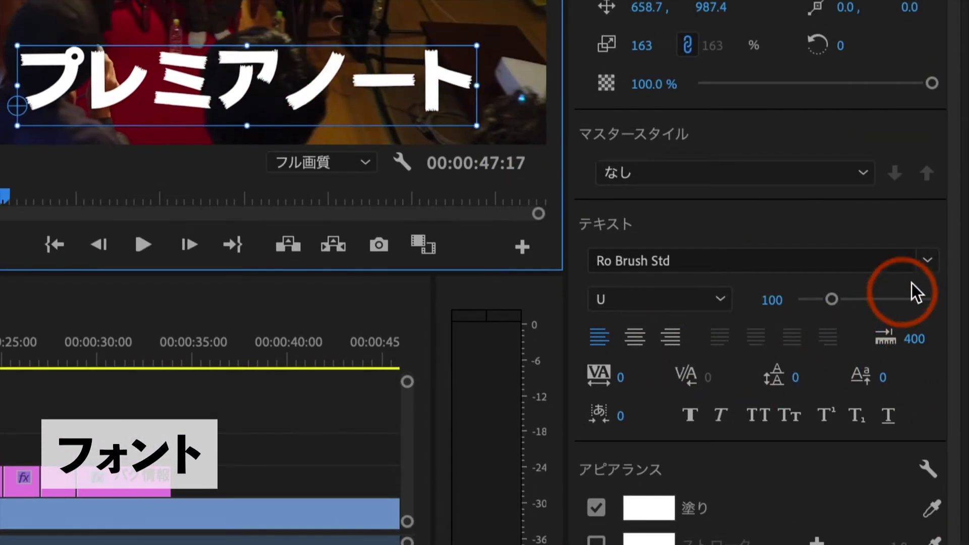
click(925, 262)
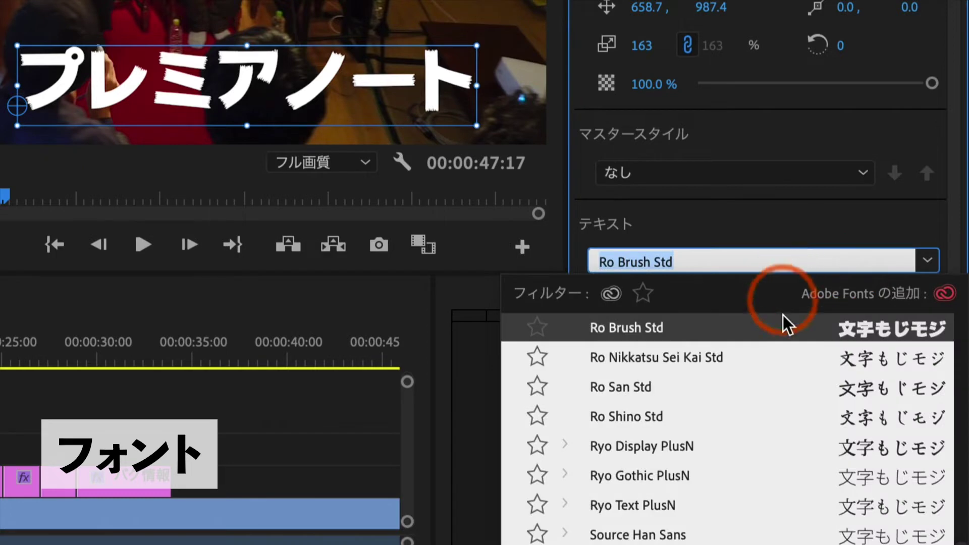
click(698, 357)
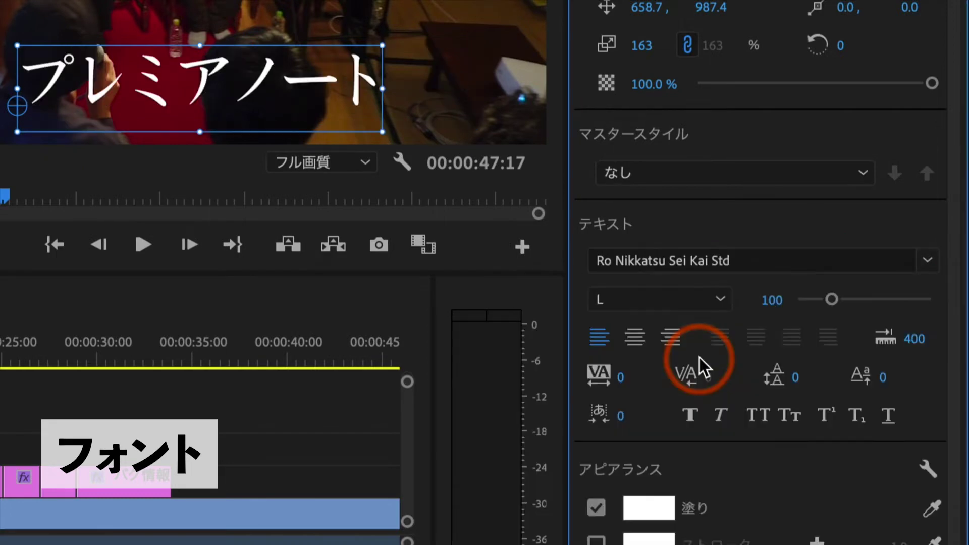
click(928, 269)
click(740, 410)
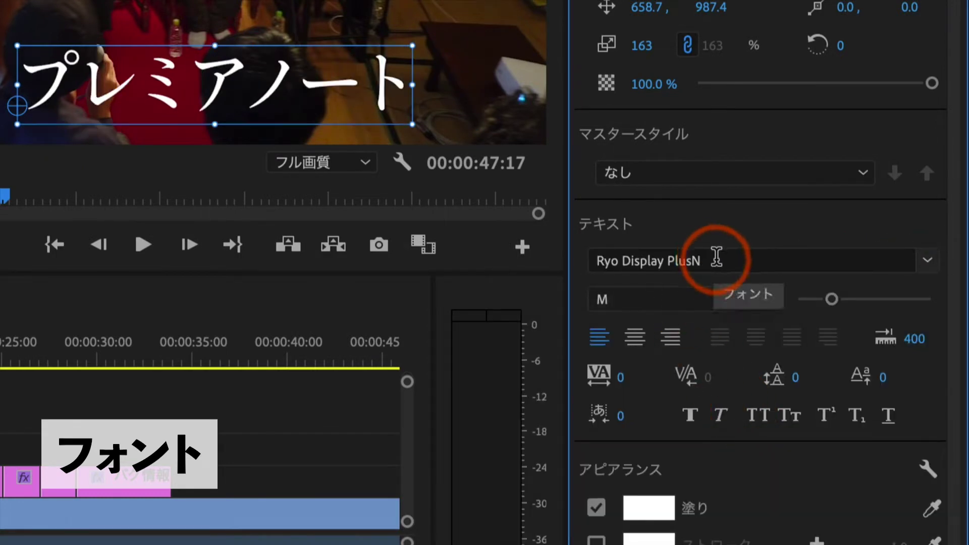
Set the title font to Hiragino Kaku Gothic Std and nudge it to 643.0, 970.4
click(716, 260)
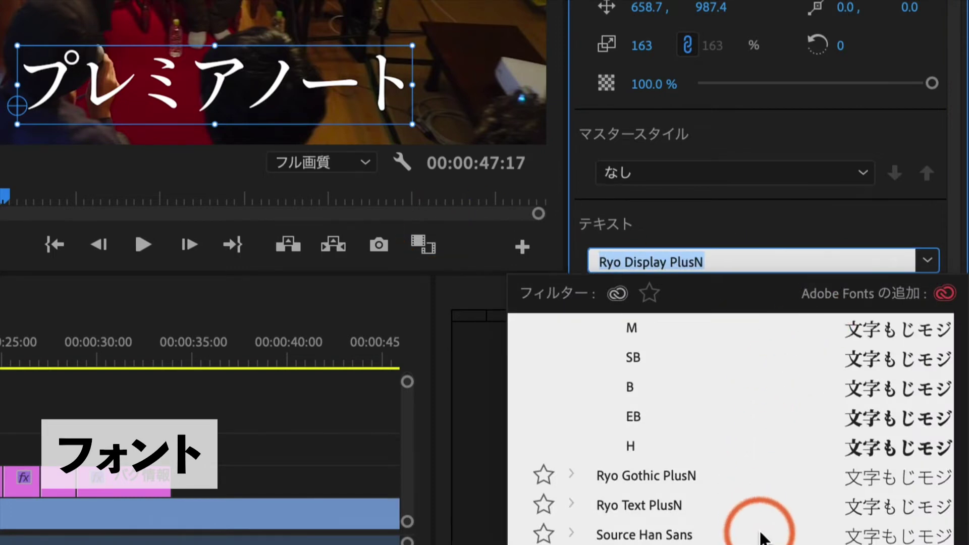
scroll(759, 530, down, 3)
scroll(759, 525, down, 2)
scroll(727, 515, down, 3)
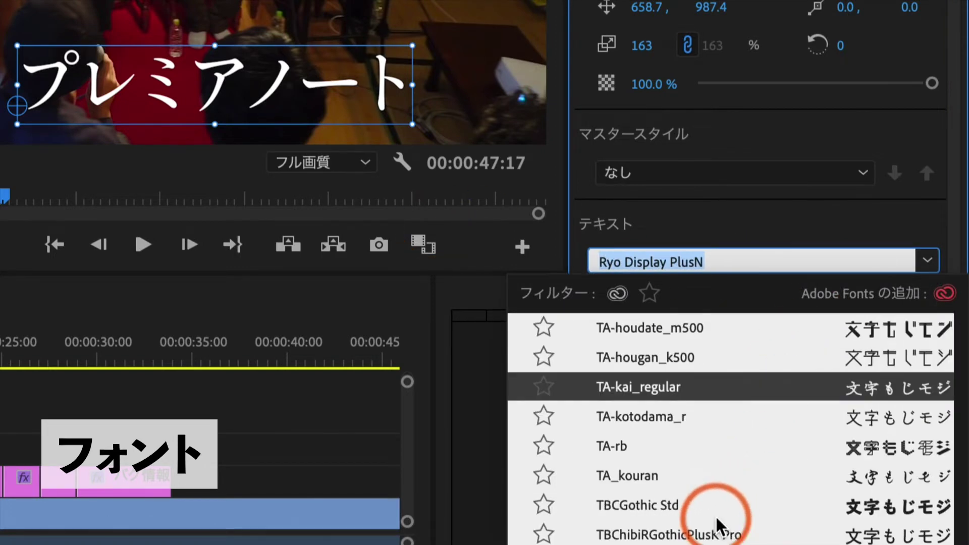
scroll(722, 522, up, 10)
scroll(724, 519, up, 5)
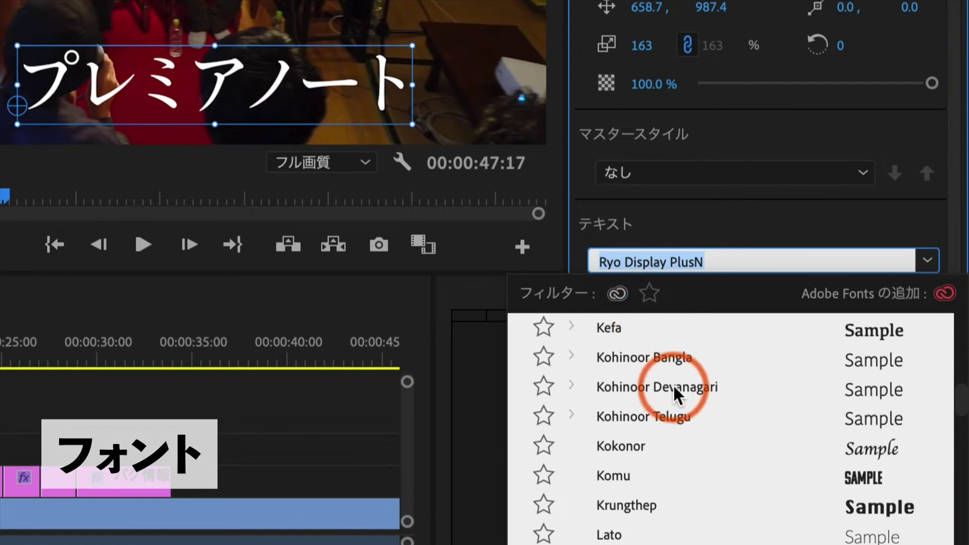
scroll(676, 399, down, 3)
scroll(676, 399, down, 3)
scroll(686, 444, down, 10)
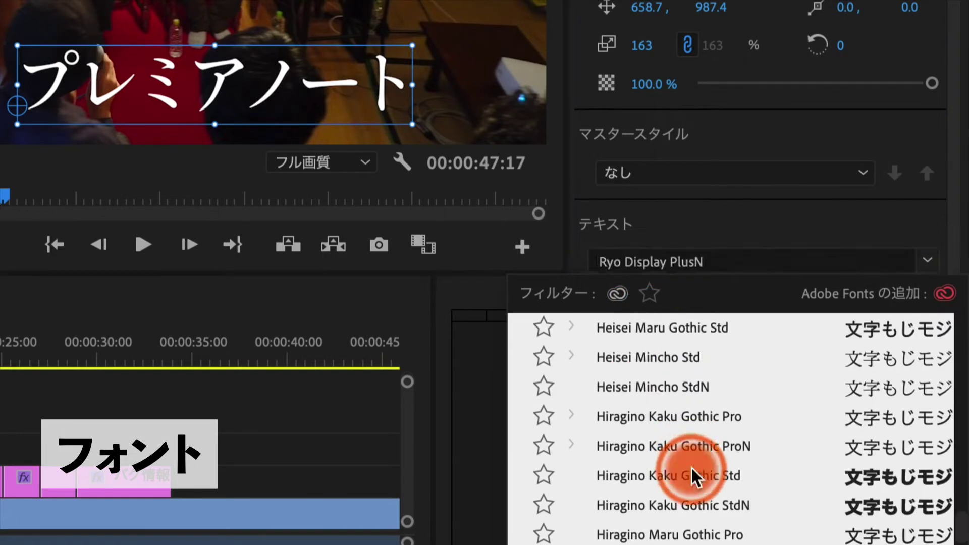
click(692, 476)
drag(297, 116, 306, 110)
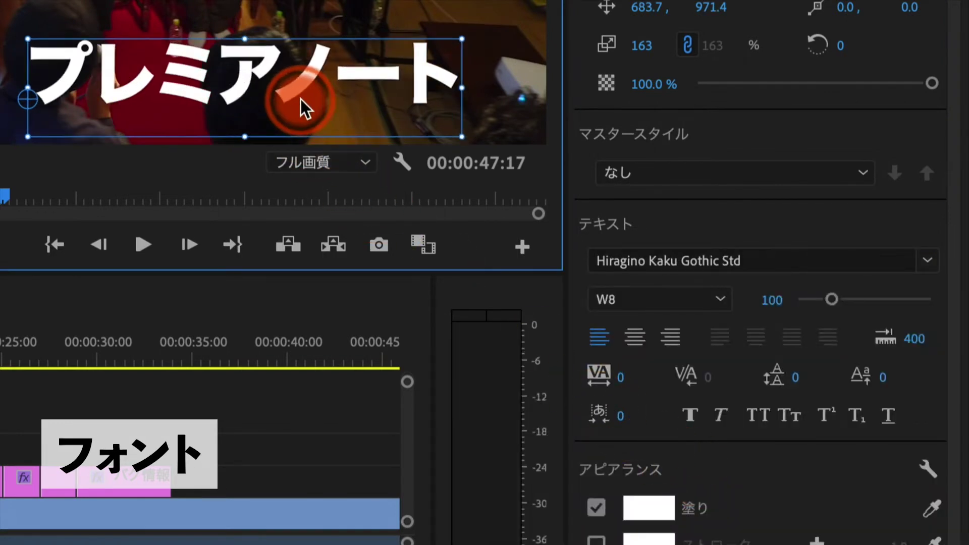
click(513, 230)
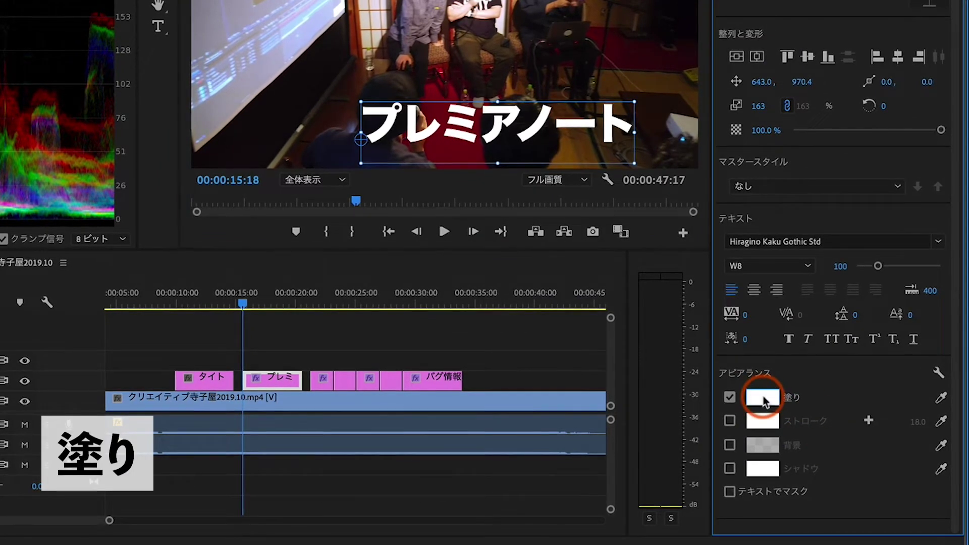
Give the title a dark red BE0101 fill and enable a white stroke outline
click(763, 397)
drag(427, 335, 426, 390)
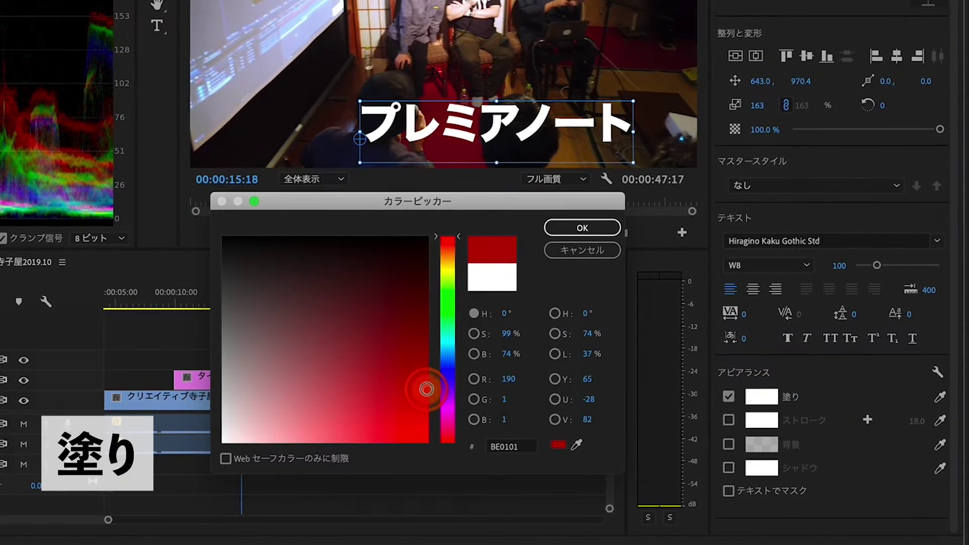
click(582, 222)
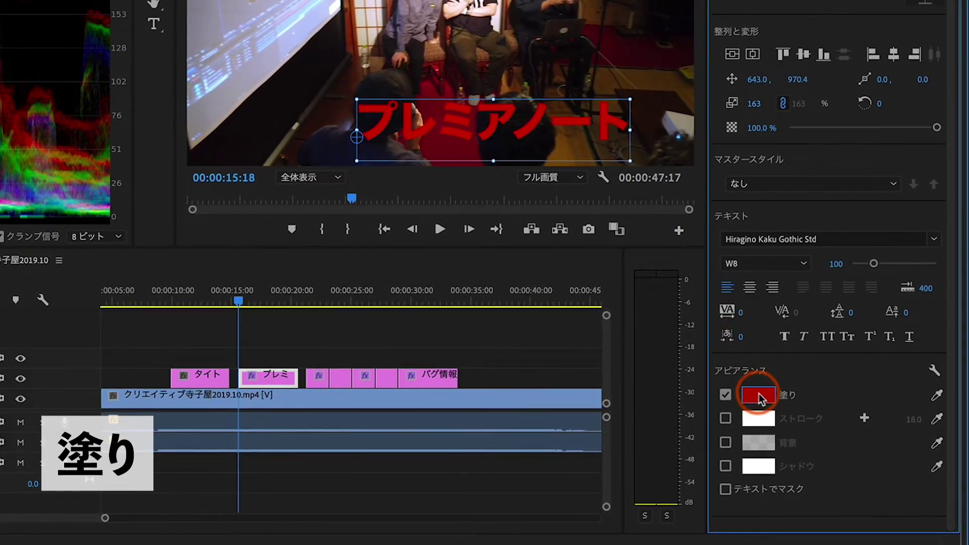
click(725, 418)
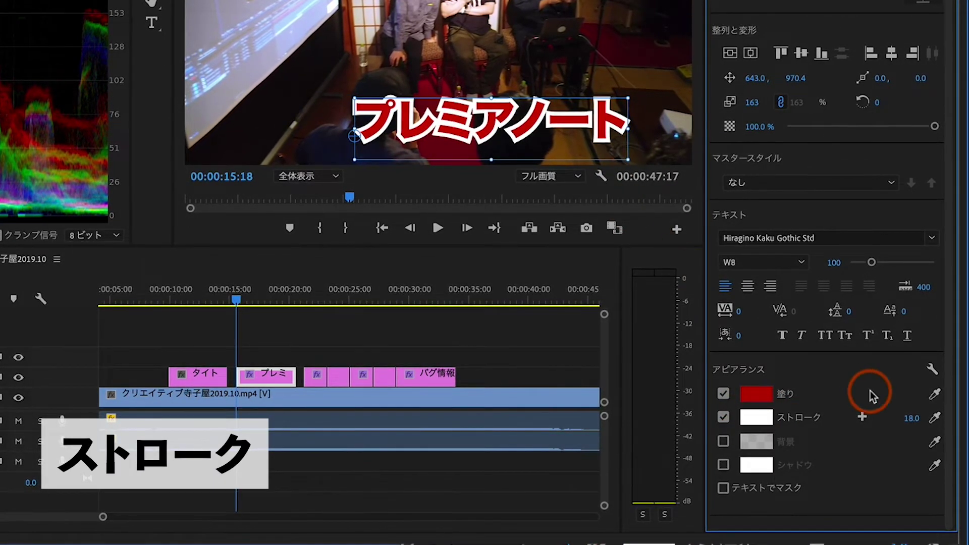
Set the white stroke width to 17 and add a second grey stroke about 19 wide
click(901, 417)
drag(901, 417, 902, 417)
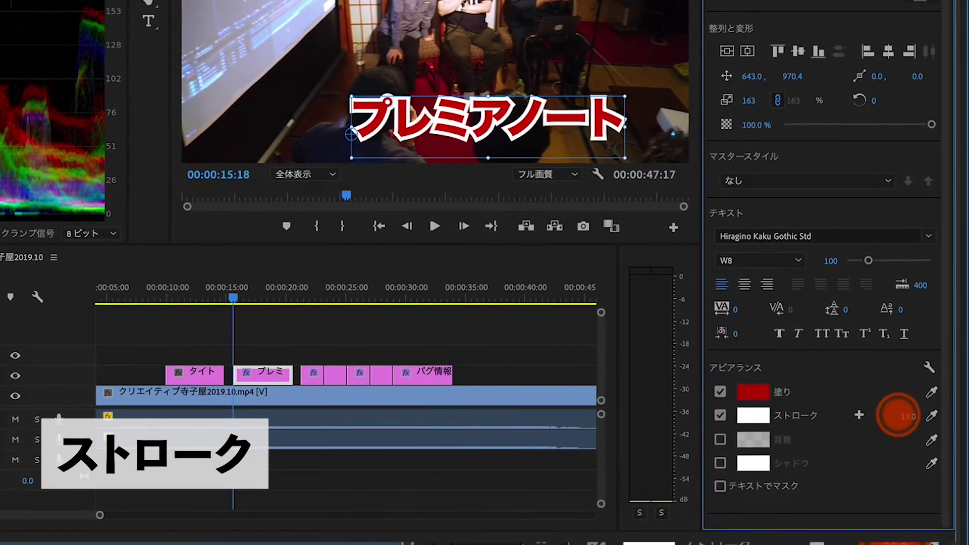
drag(898, 417, 898, 417)
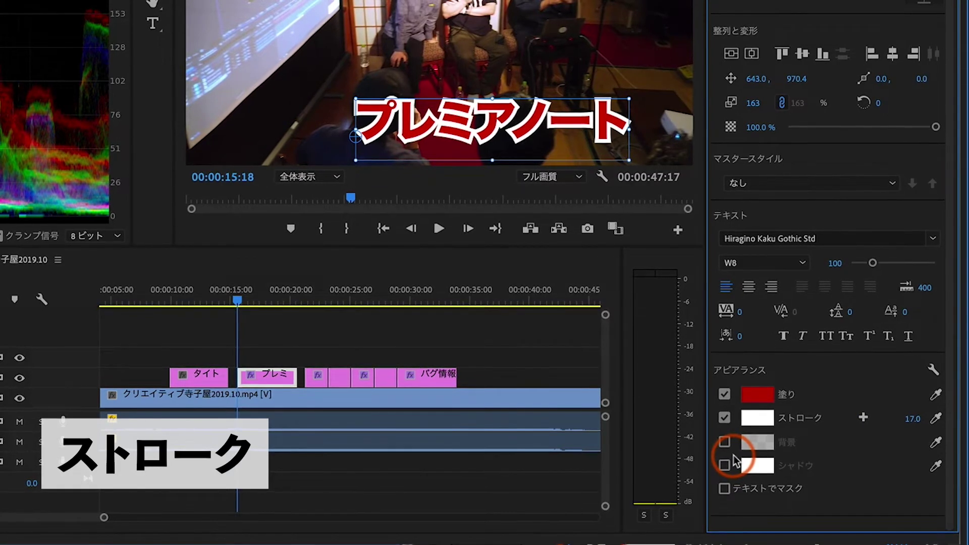
click(865, 420)
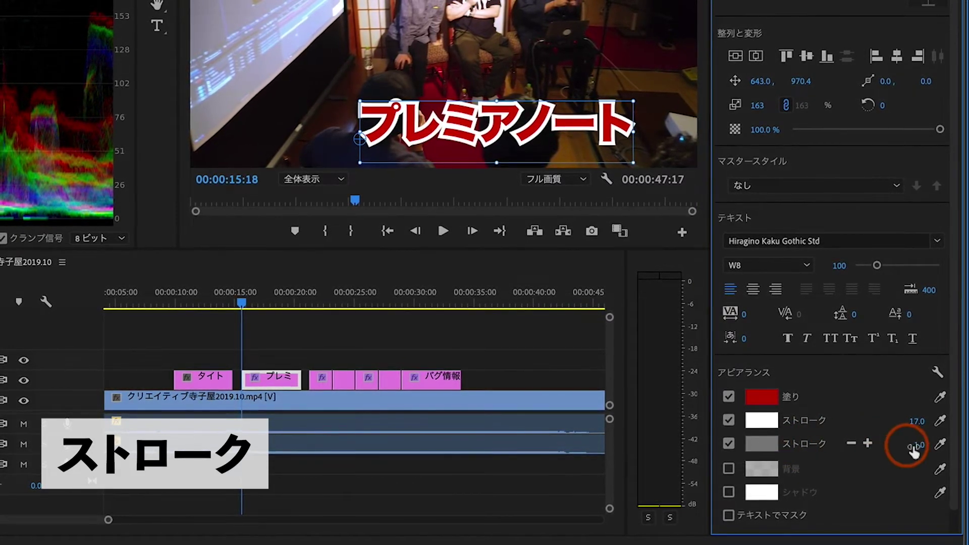
drag(918, 444, 918, 448)
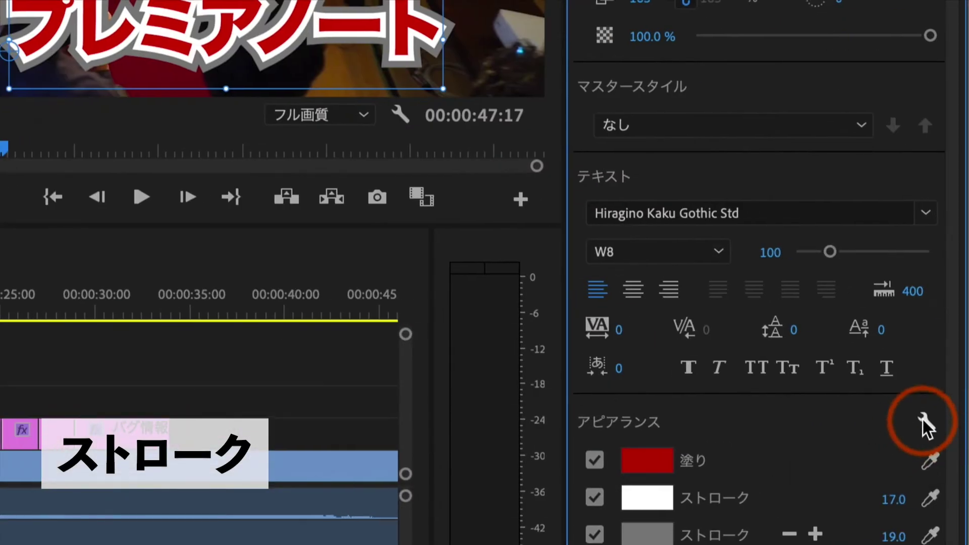
Set the outlines' Line Join to Round Join in Graphic Properties
click(922, 419)
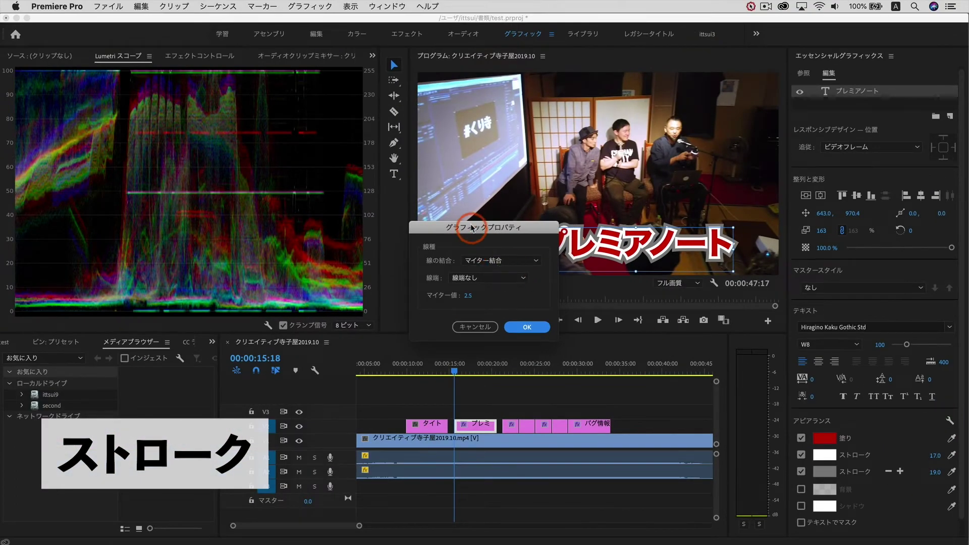
drag(471, 228, 588, 253)
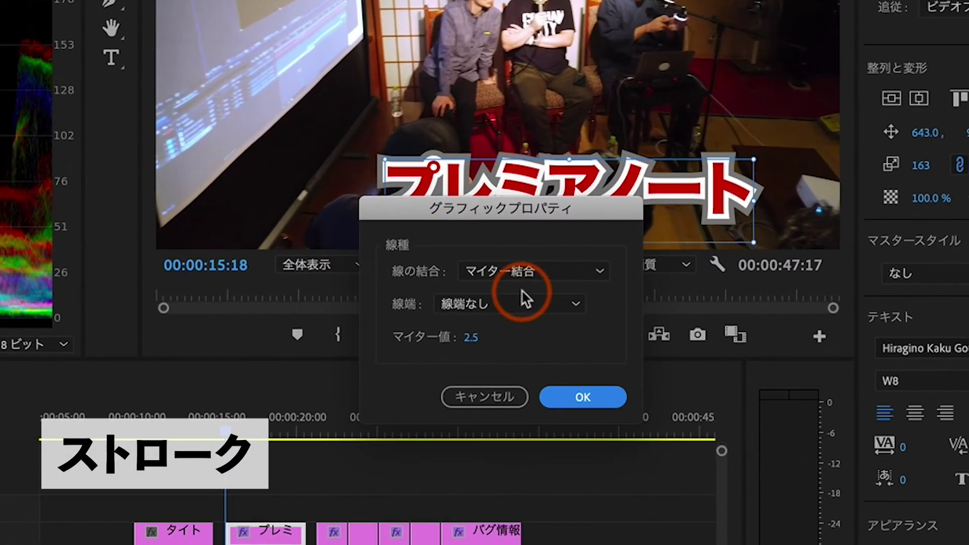
click(520, 273)
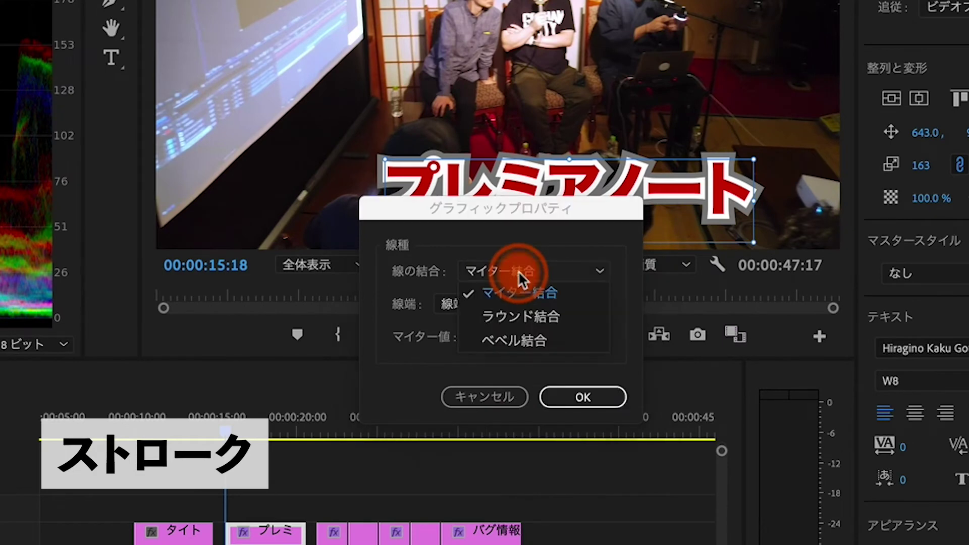
click(537, 322)
click(576, 398)
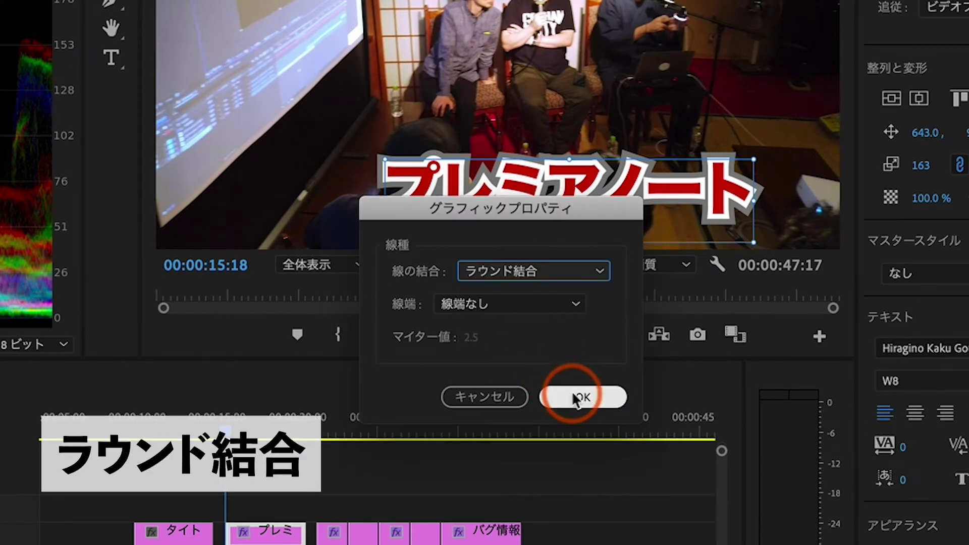
Reselect the title and reopen the join settings to verify Round Join, then cancel
click(520, 228)
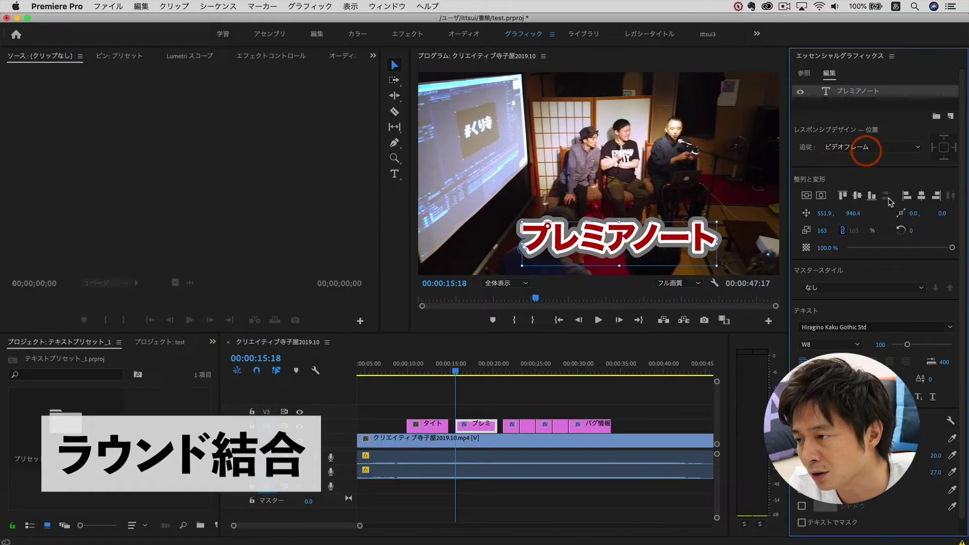
click(949, 420)
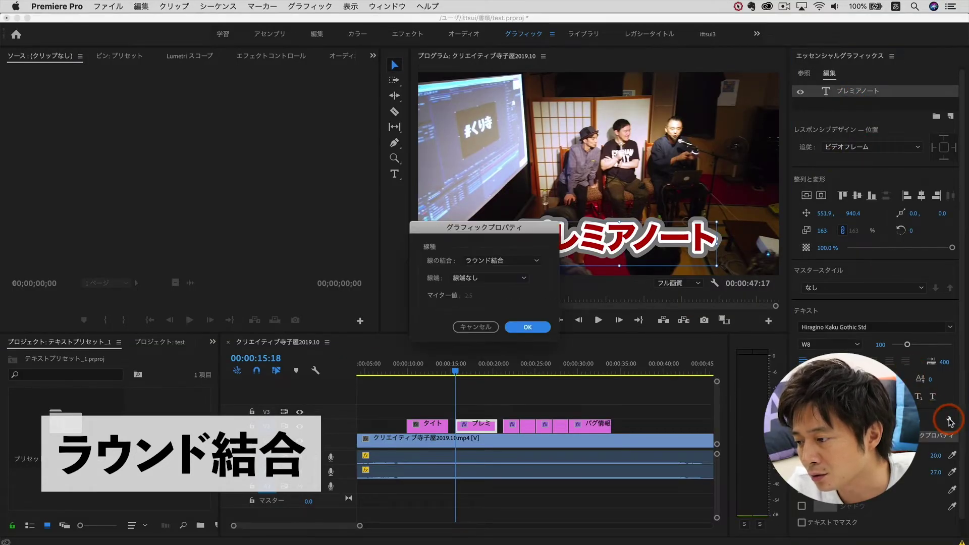
click(474, 327)
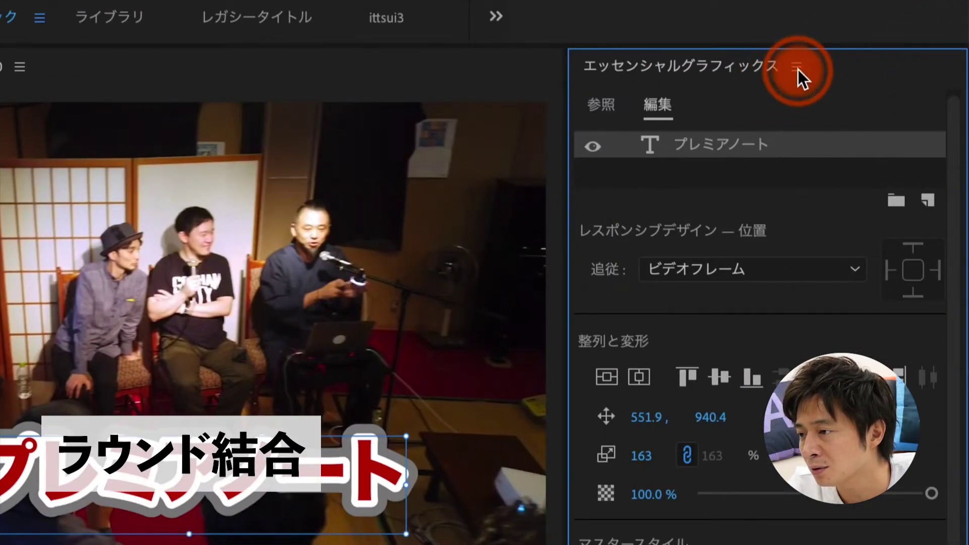
Switch the Line Join to Round Join in the panel menu's Text Properties dialog
click(797, 69)
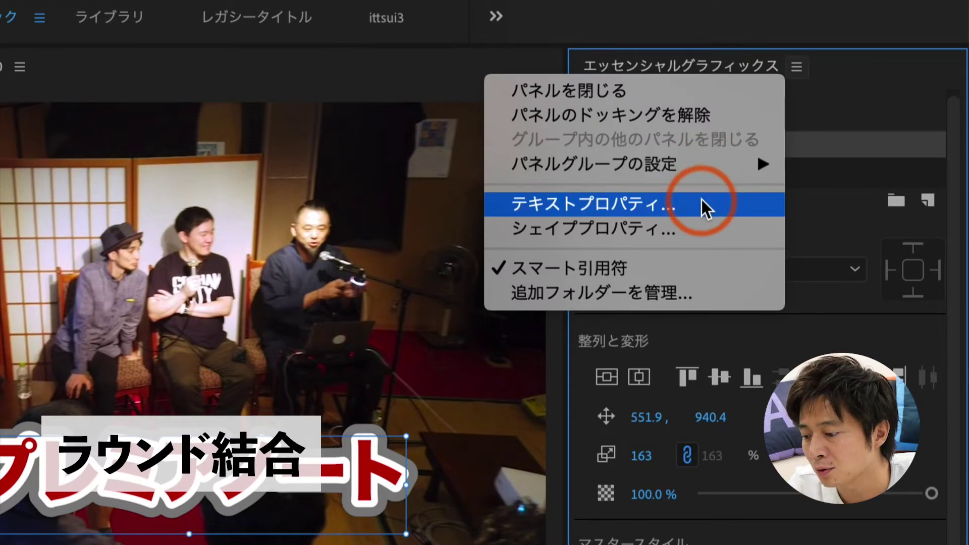
click(701, 199)
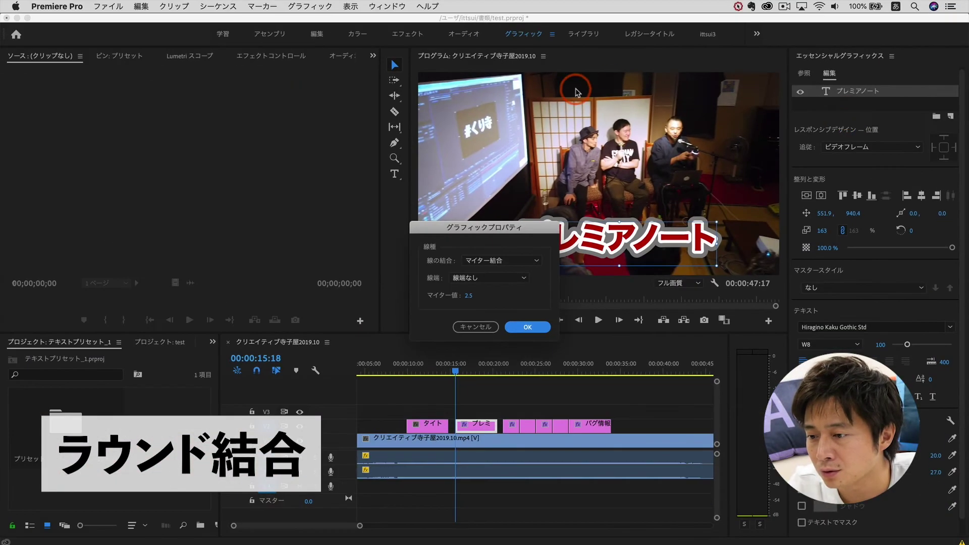
drag(493, 231, 592, 108)
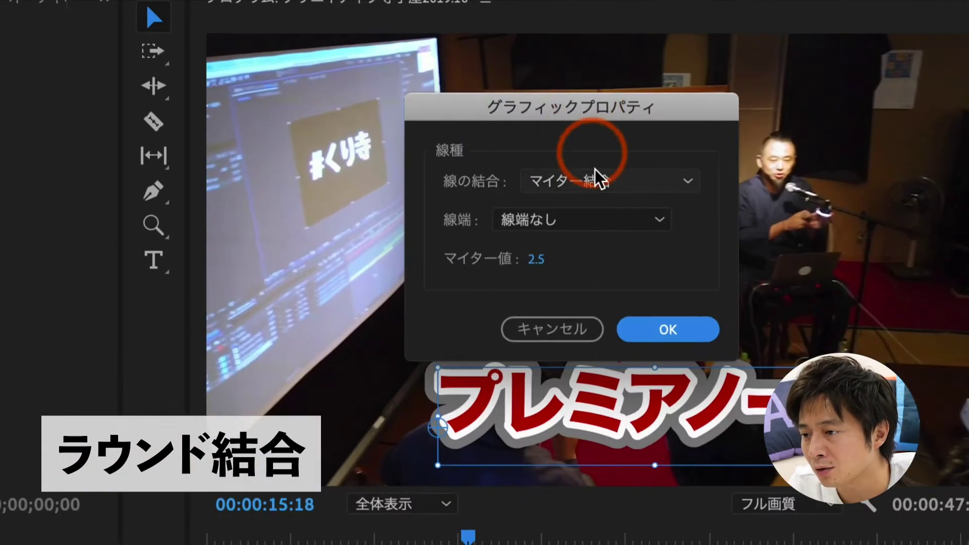
click(616, 183)
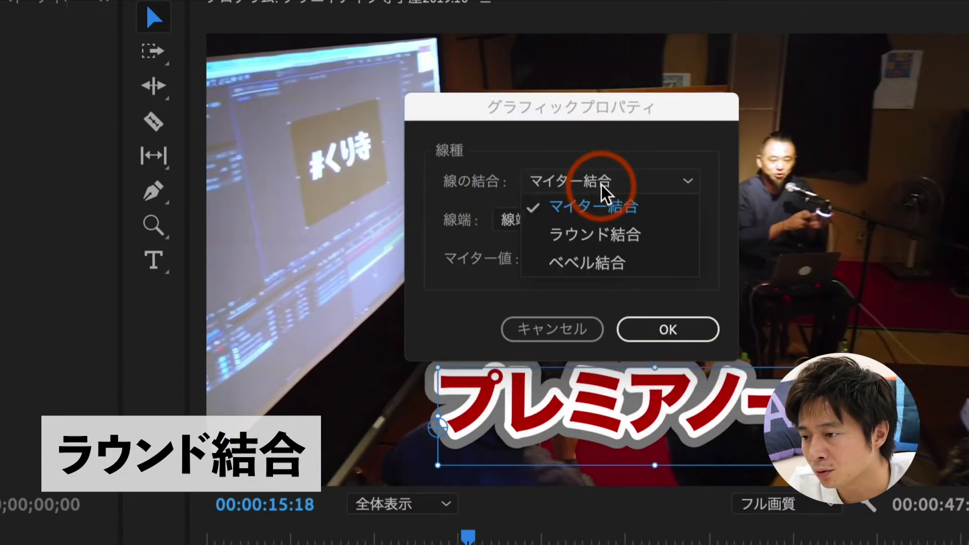
click(677, 244)
click(666, 325)
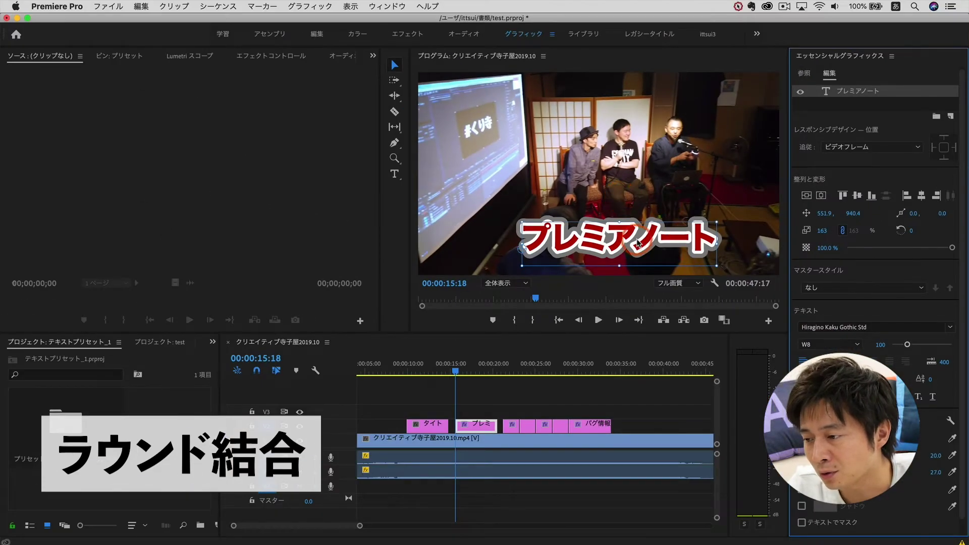
Drag the title slightly up and right to about 570.8, 915.4
drag(638, 241, 643, 243)
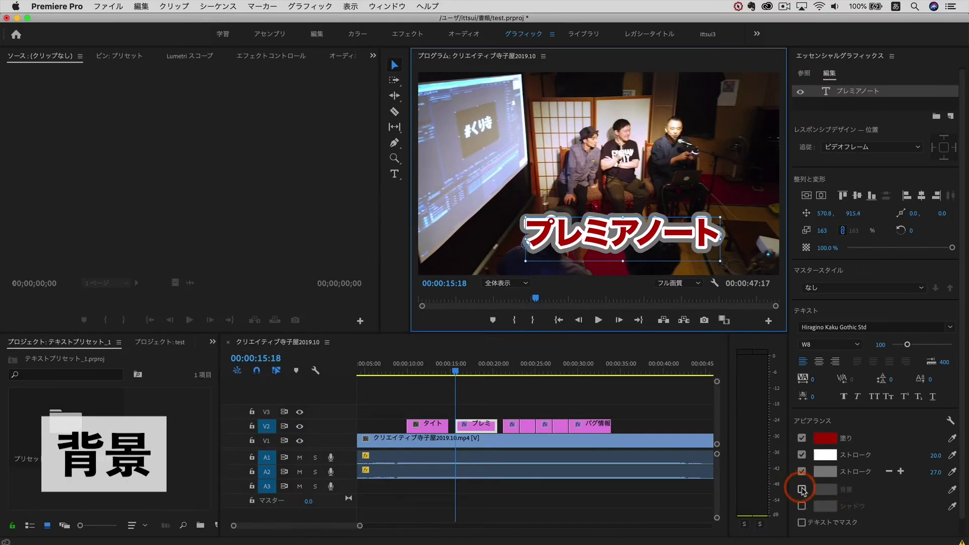
Enable the background box and turn off both the grey and white outlines
click(802, 489)
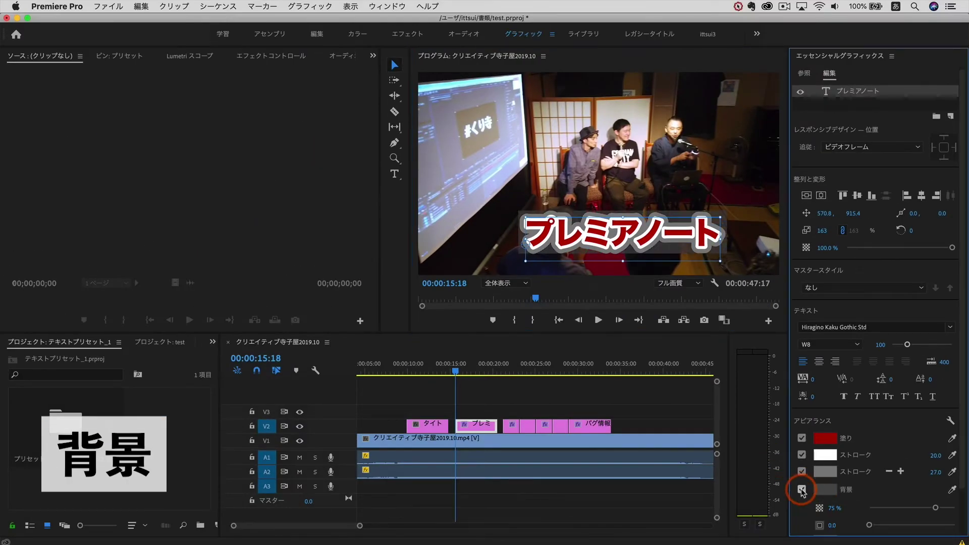
click(801, 471)
click(801, 454)
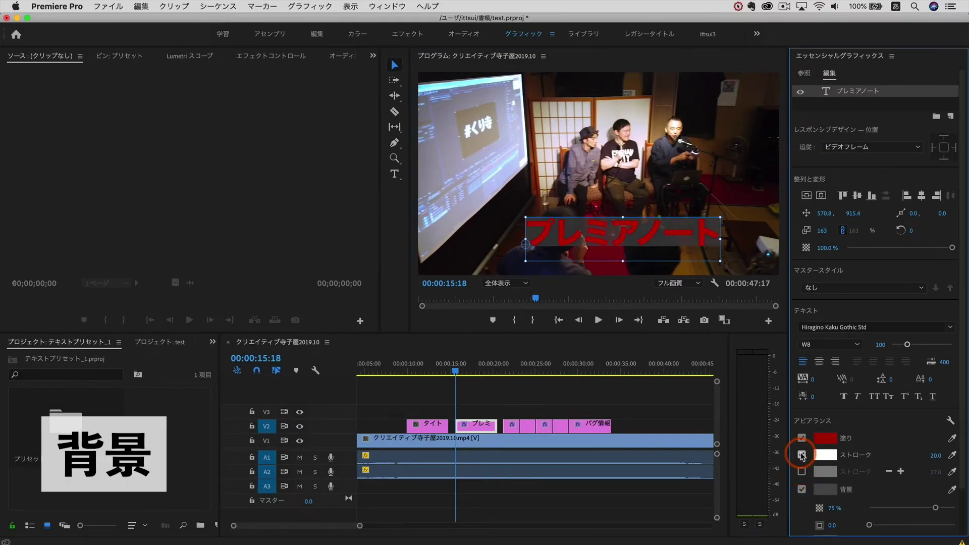
click(802, 490)
click(802, 489)
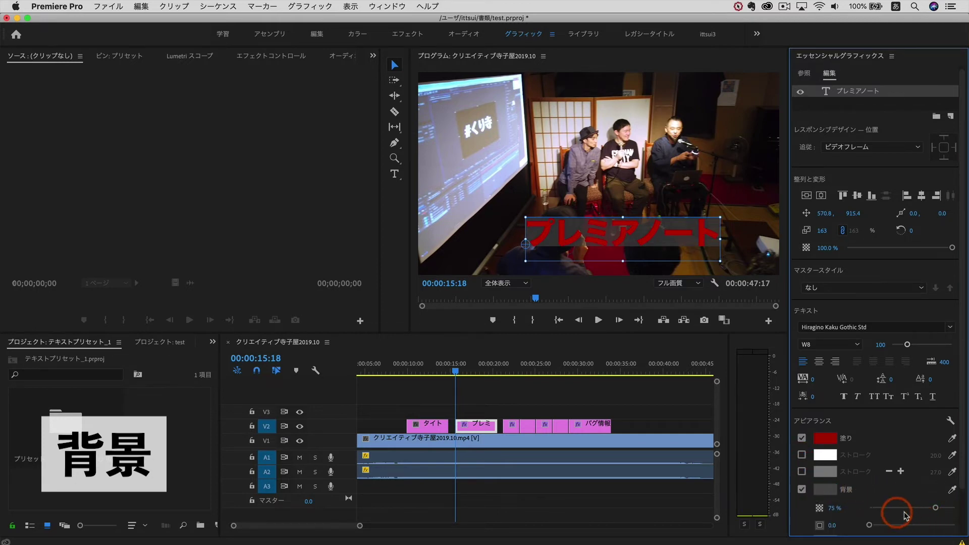
Round the background box's corners, colour it white FFFFFF, and lower its opacity to 42%
drag(870, 524, 887, 528)
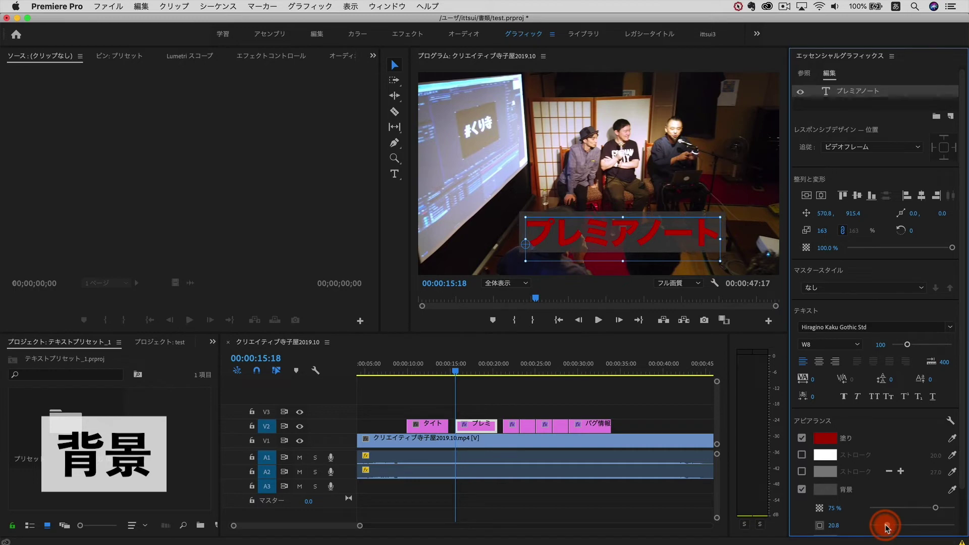
click(825, 492)
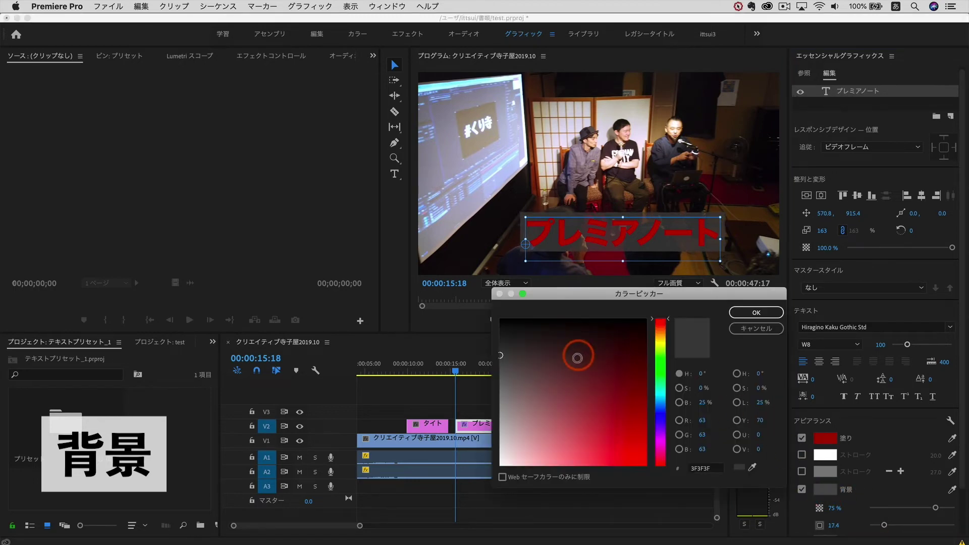
drag(578, 352, 487, 468)
click(751, 313)
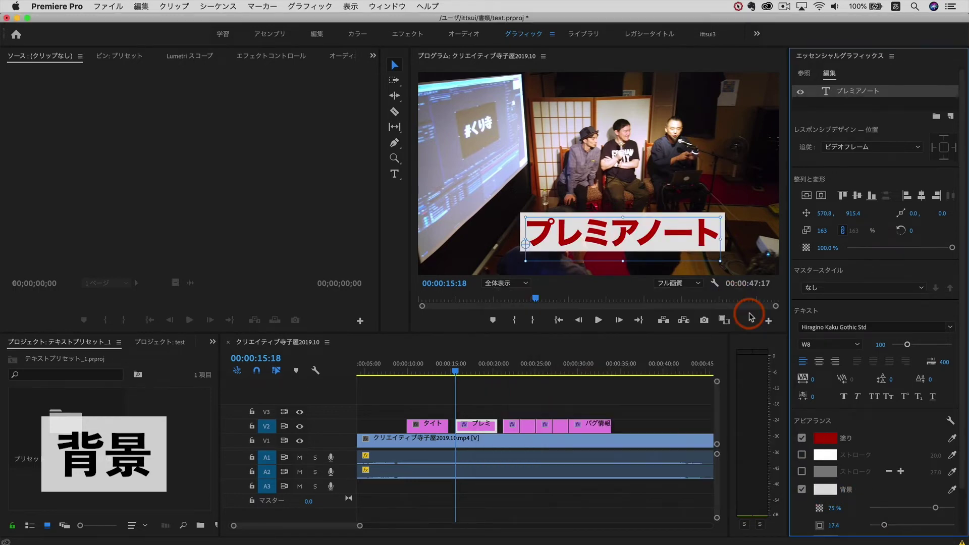
drag(882, 525, 883, 525)
mouse_move(932, 506)
mouse_down()
mouse_move(892, 509)
mouse_move(904, 506)
mouse_up()
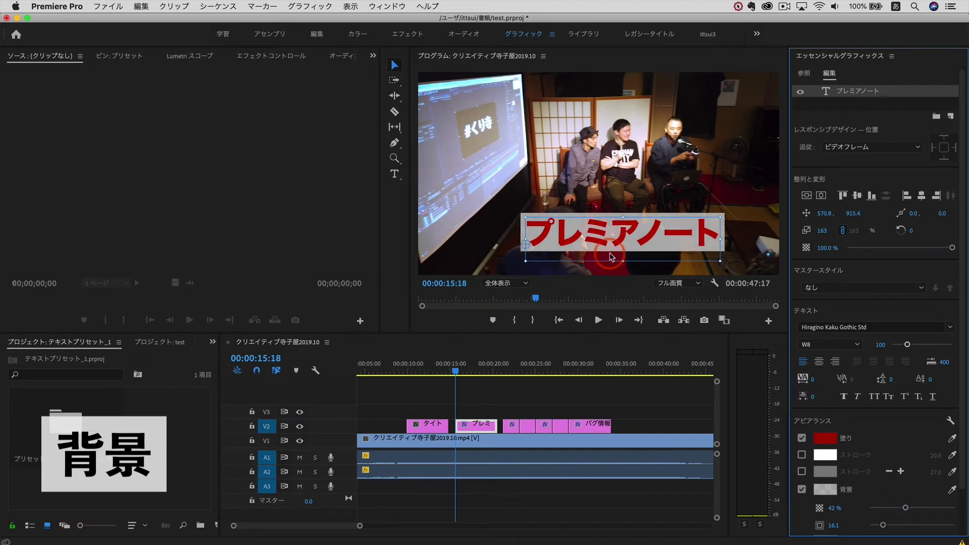
Remove stray letters typed into the title and move it down-left to 277.1, 896.4
drag(584, 236, 576, 209)
double_click(614, 211)
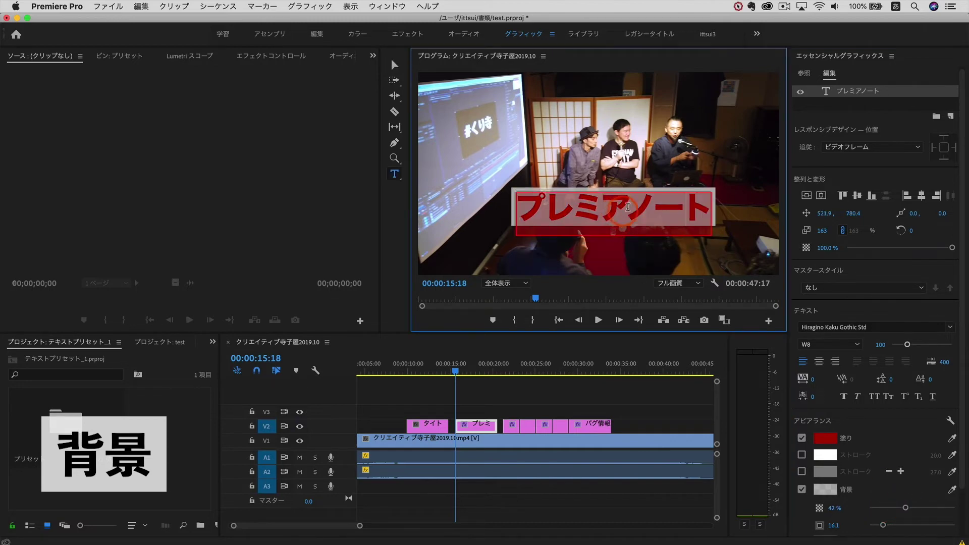
click(628, 208)
text(aa)
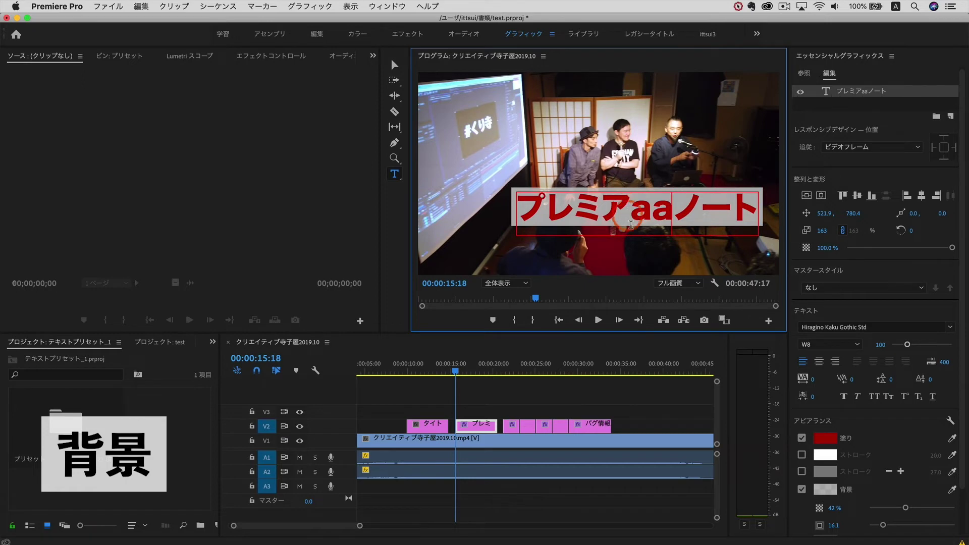
key(BackSpace)
key(BackSpace)
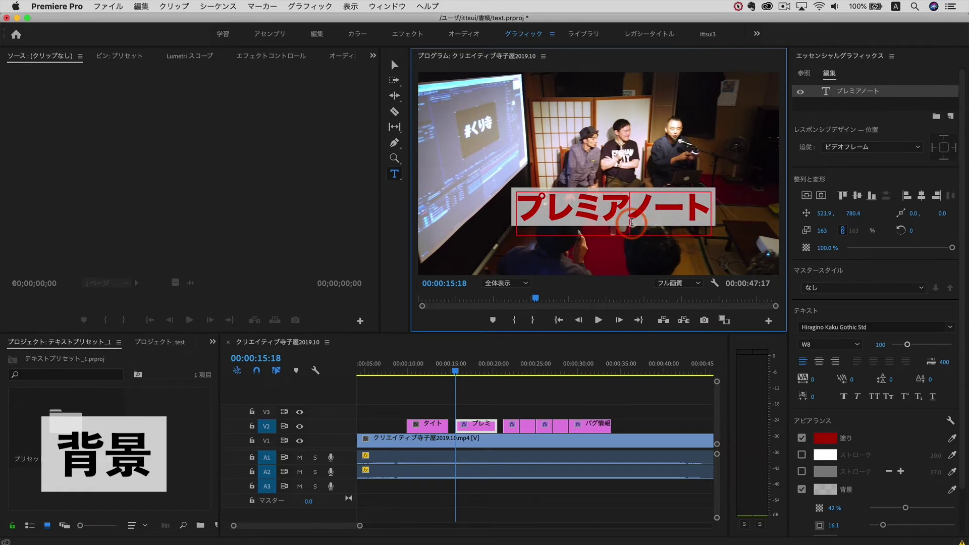
click(394, 65)
drag(546, 190, 499, 208)
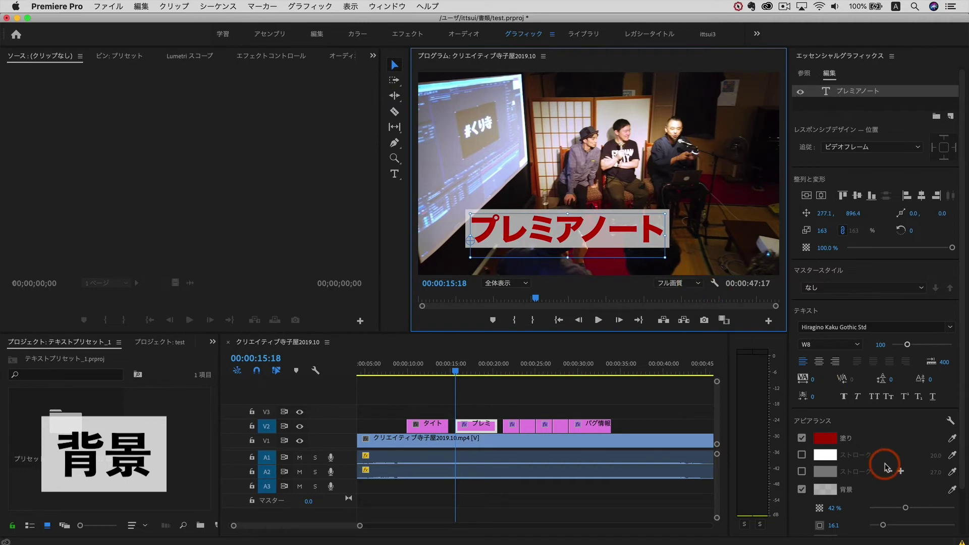
scroll(876, 485, down, 3)
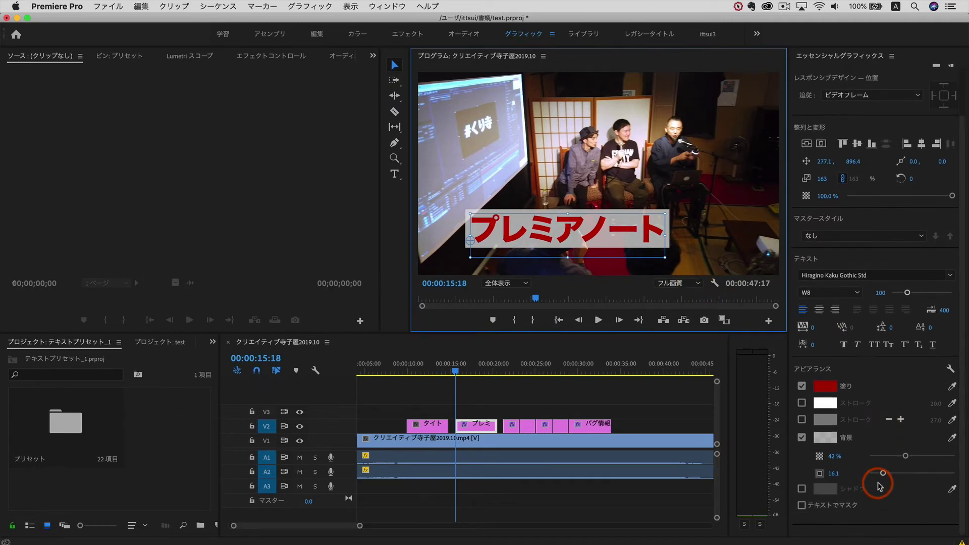
Turn off the title's background box and add a pure white shadow
click(801, 437)
click(801, 488)
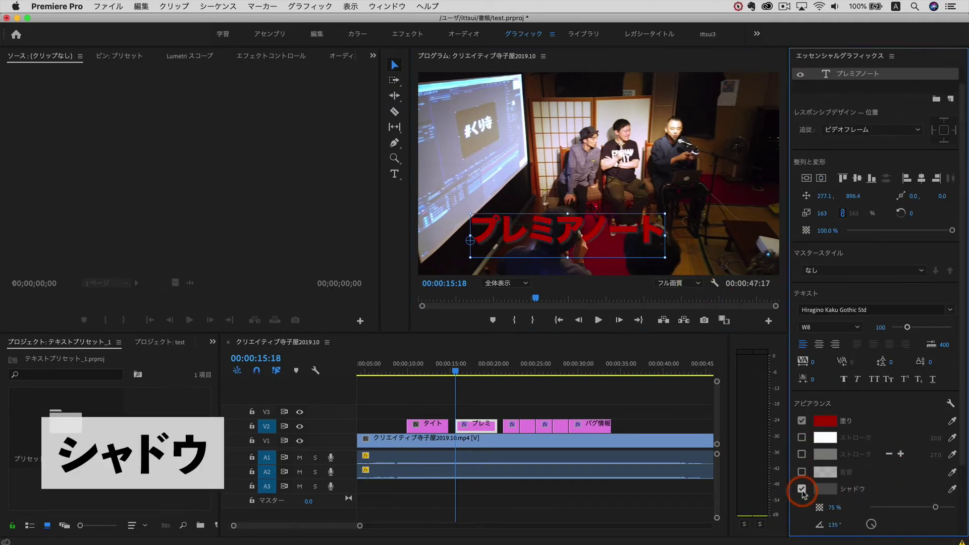
click(825, 492)
drag(591, 414, 491, 470)
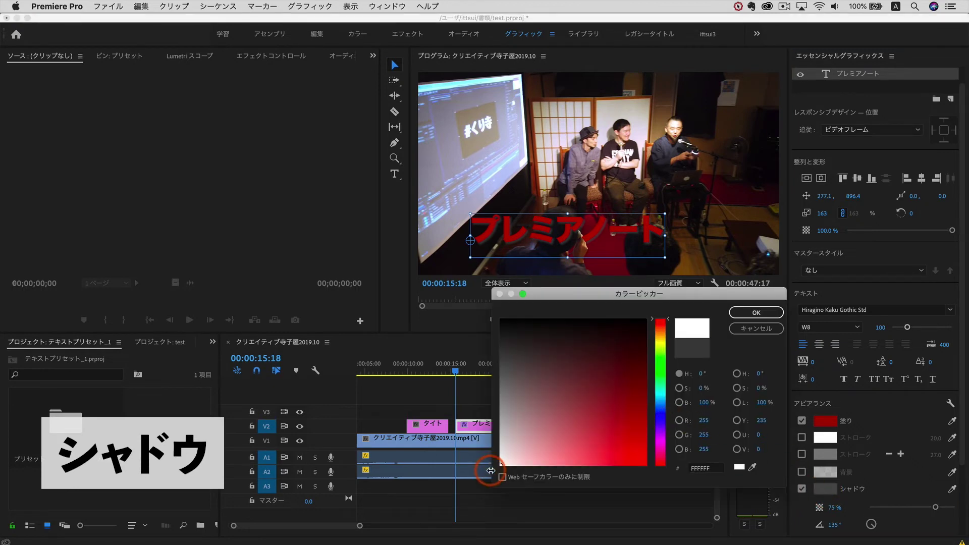
click(756, 313)
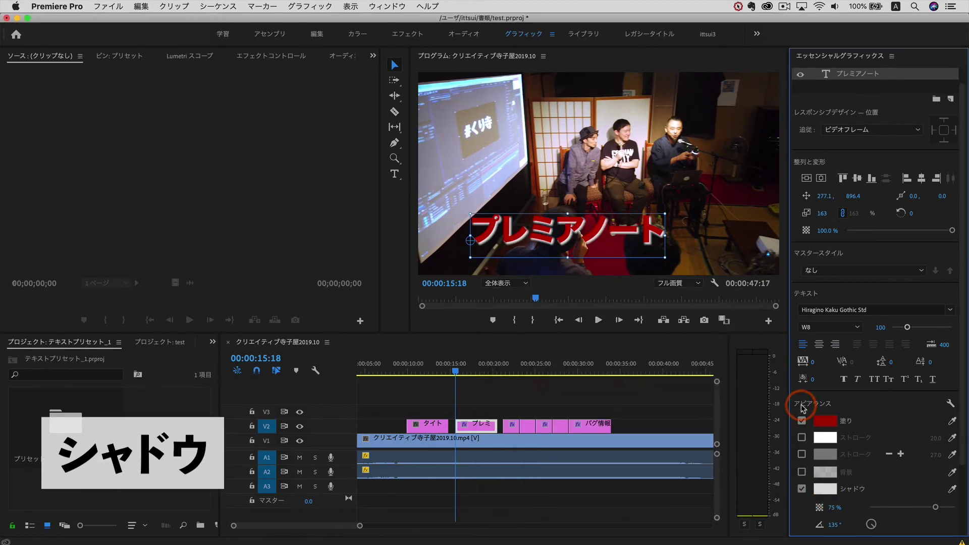
Set the shadow to 100% opacity and size about 6.7 for a thick white halo
scroll(886, 525, down, 3)
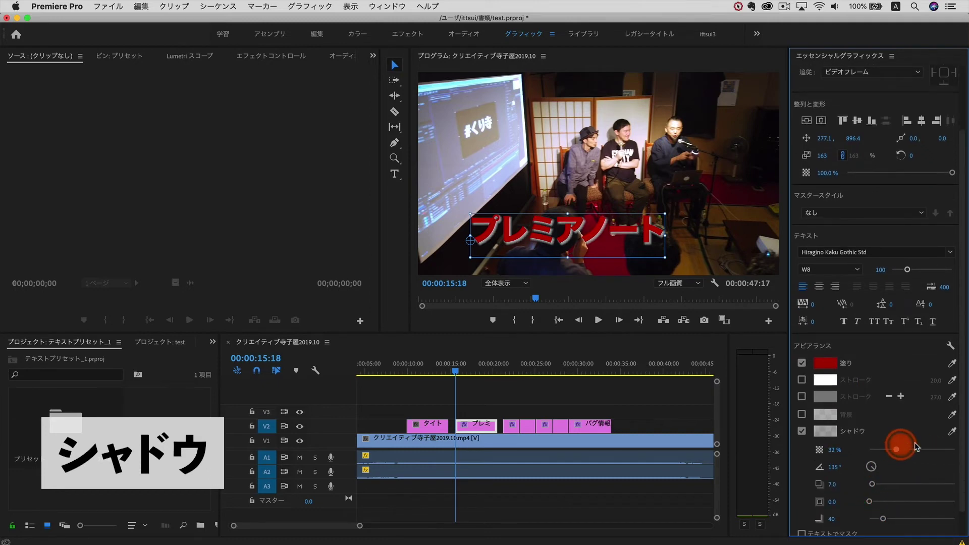
drag(935, 451, 954, 449)
mouse_move(861, 507)
mouse_down()
mouse_move(888, 501)
mouse_move(874, 501)
mouse_up()
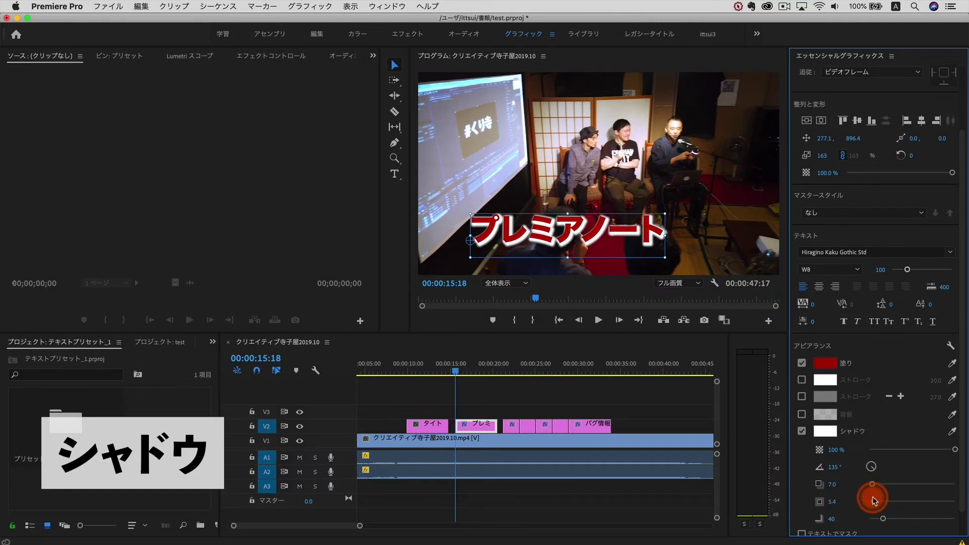
drag(874, 500, 903, 518)
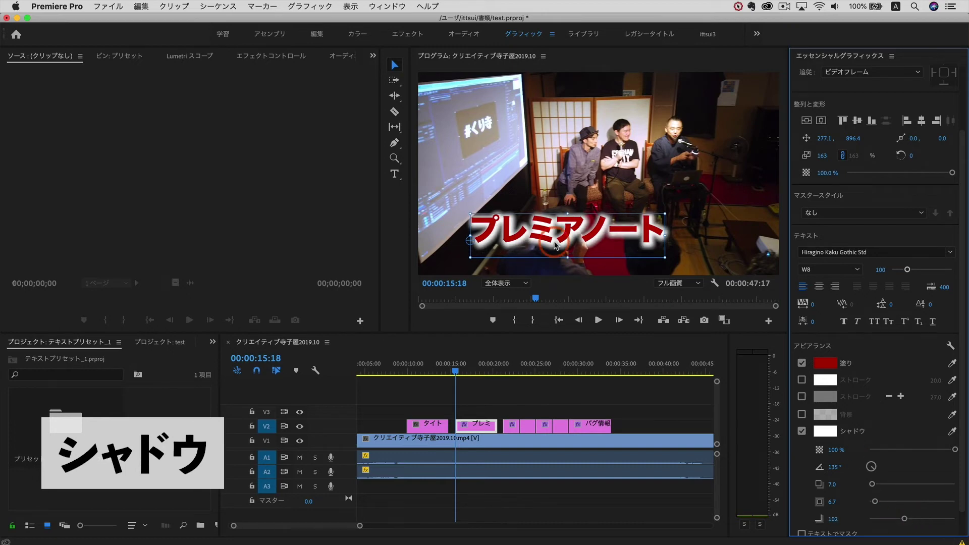
Reposition the title in the frame to 407.2, 932.4
drag(556, 245, 583, 245)
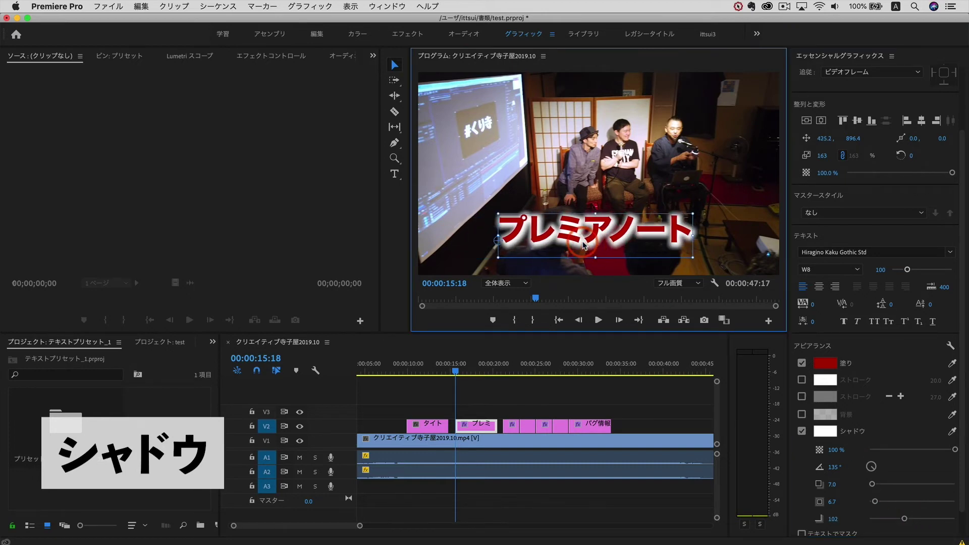
scroll(876, 480, down, 1)
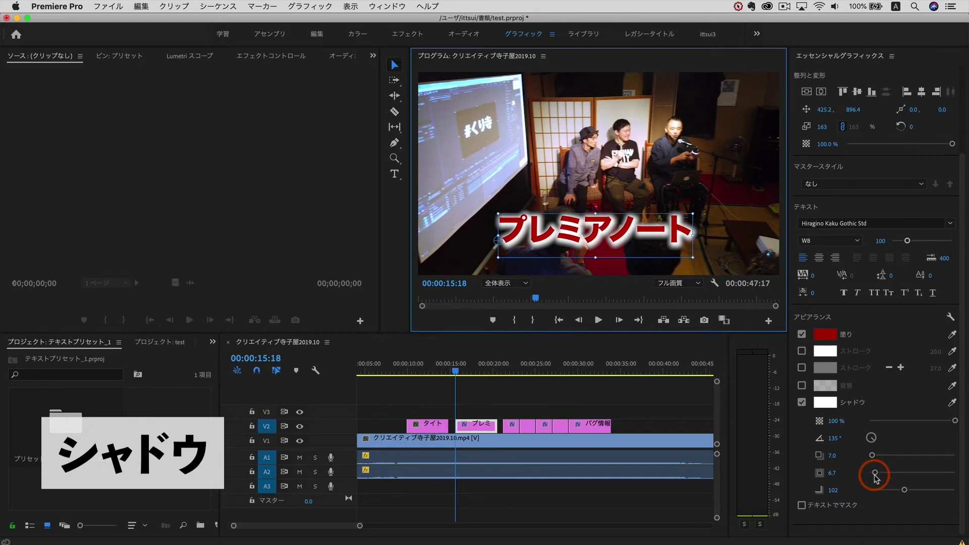
drag(604, 240, 601, 246)
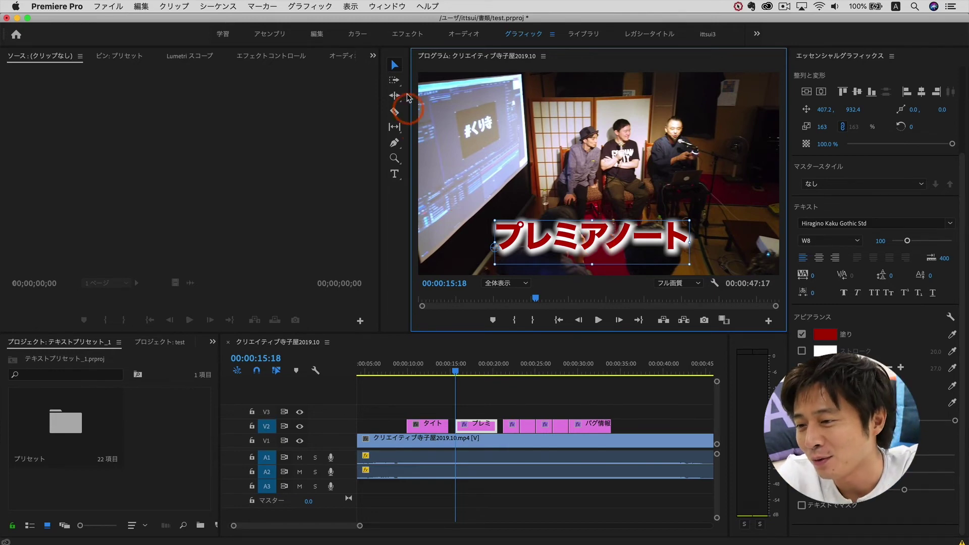
Shift the title right to position 509.2, 920.4 and add another stroke
drag(581, 242, 599, 240)
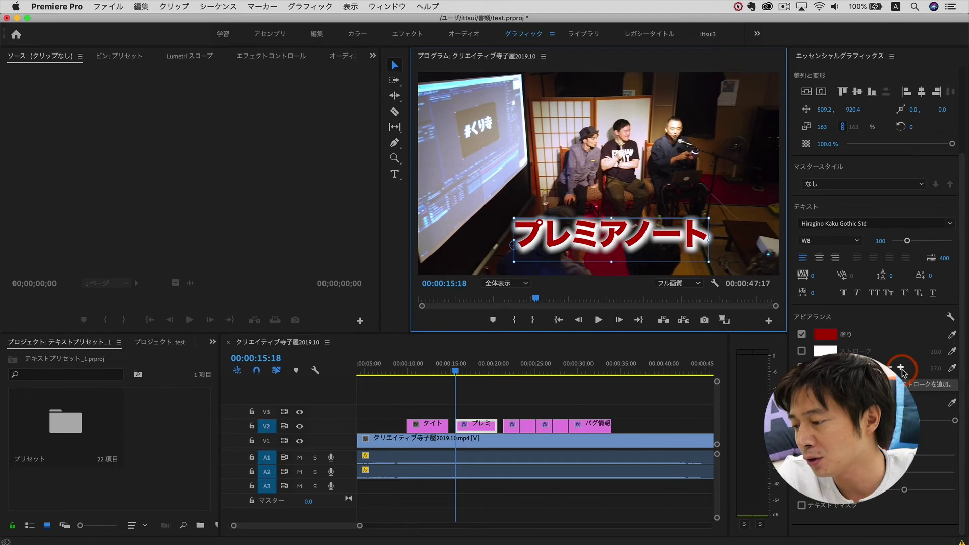
click(901, 369)
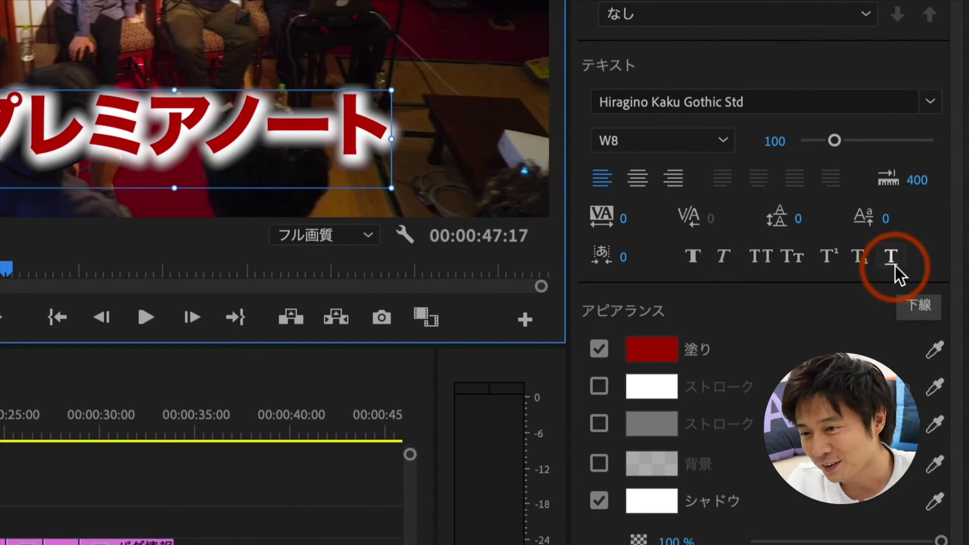
Give the プレミアノート title a red underline and raise it to position 490.3, 837.4
click(895, 266)
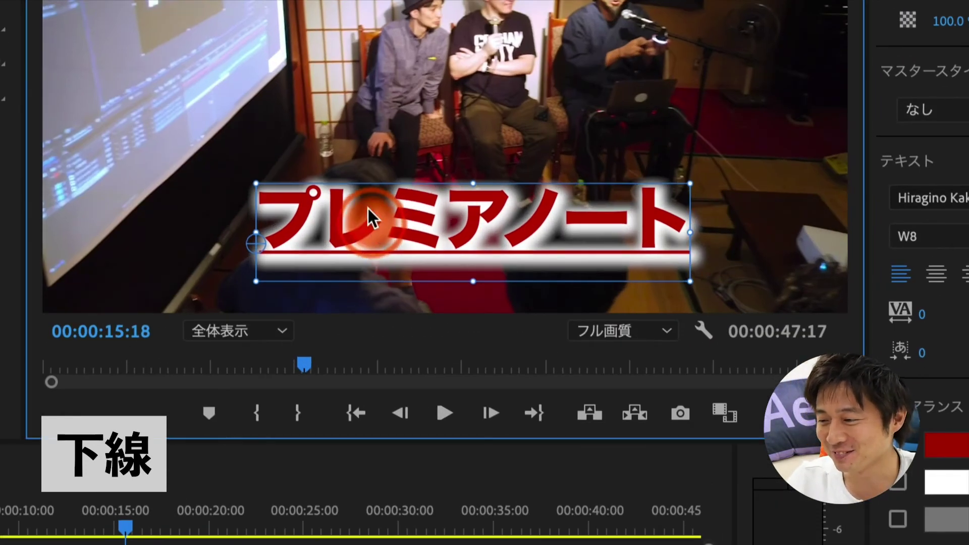
drag(368, 208, 365, 189)
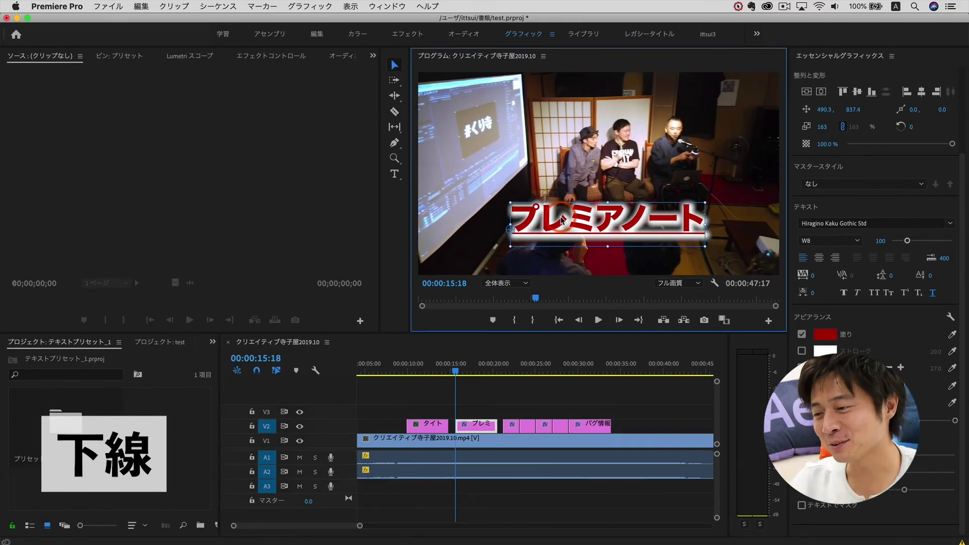
click(933, 293)
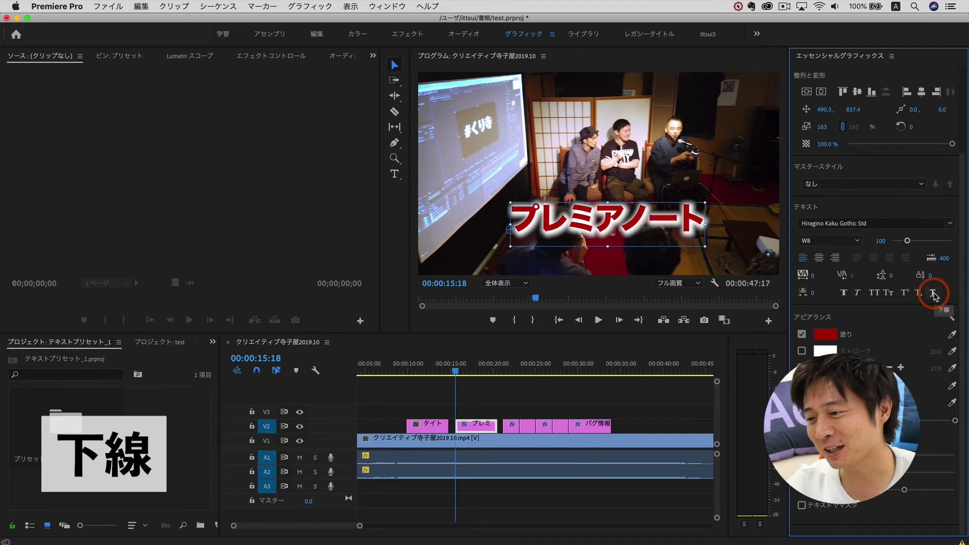
click(934, 293)
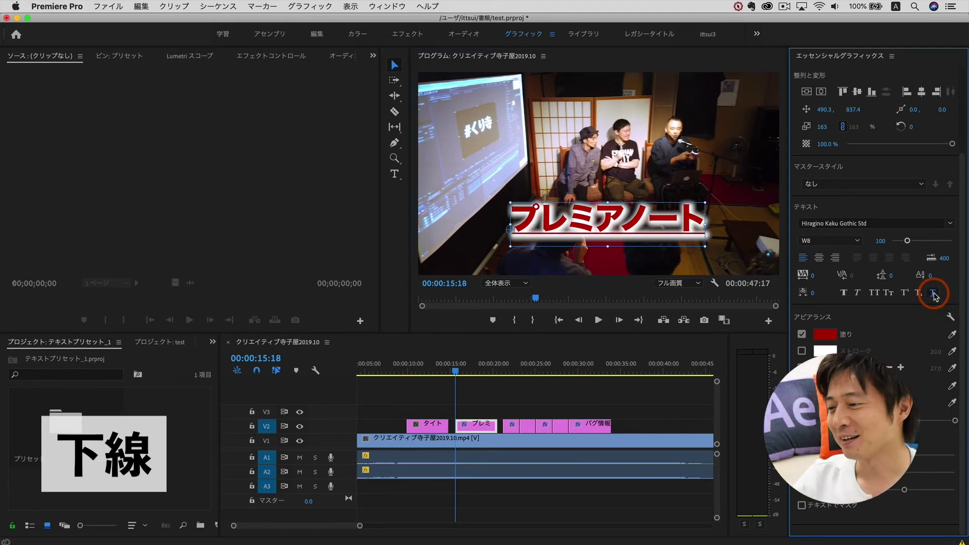